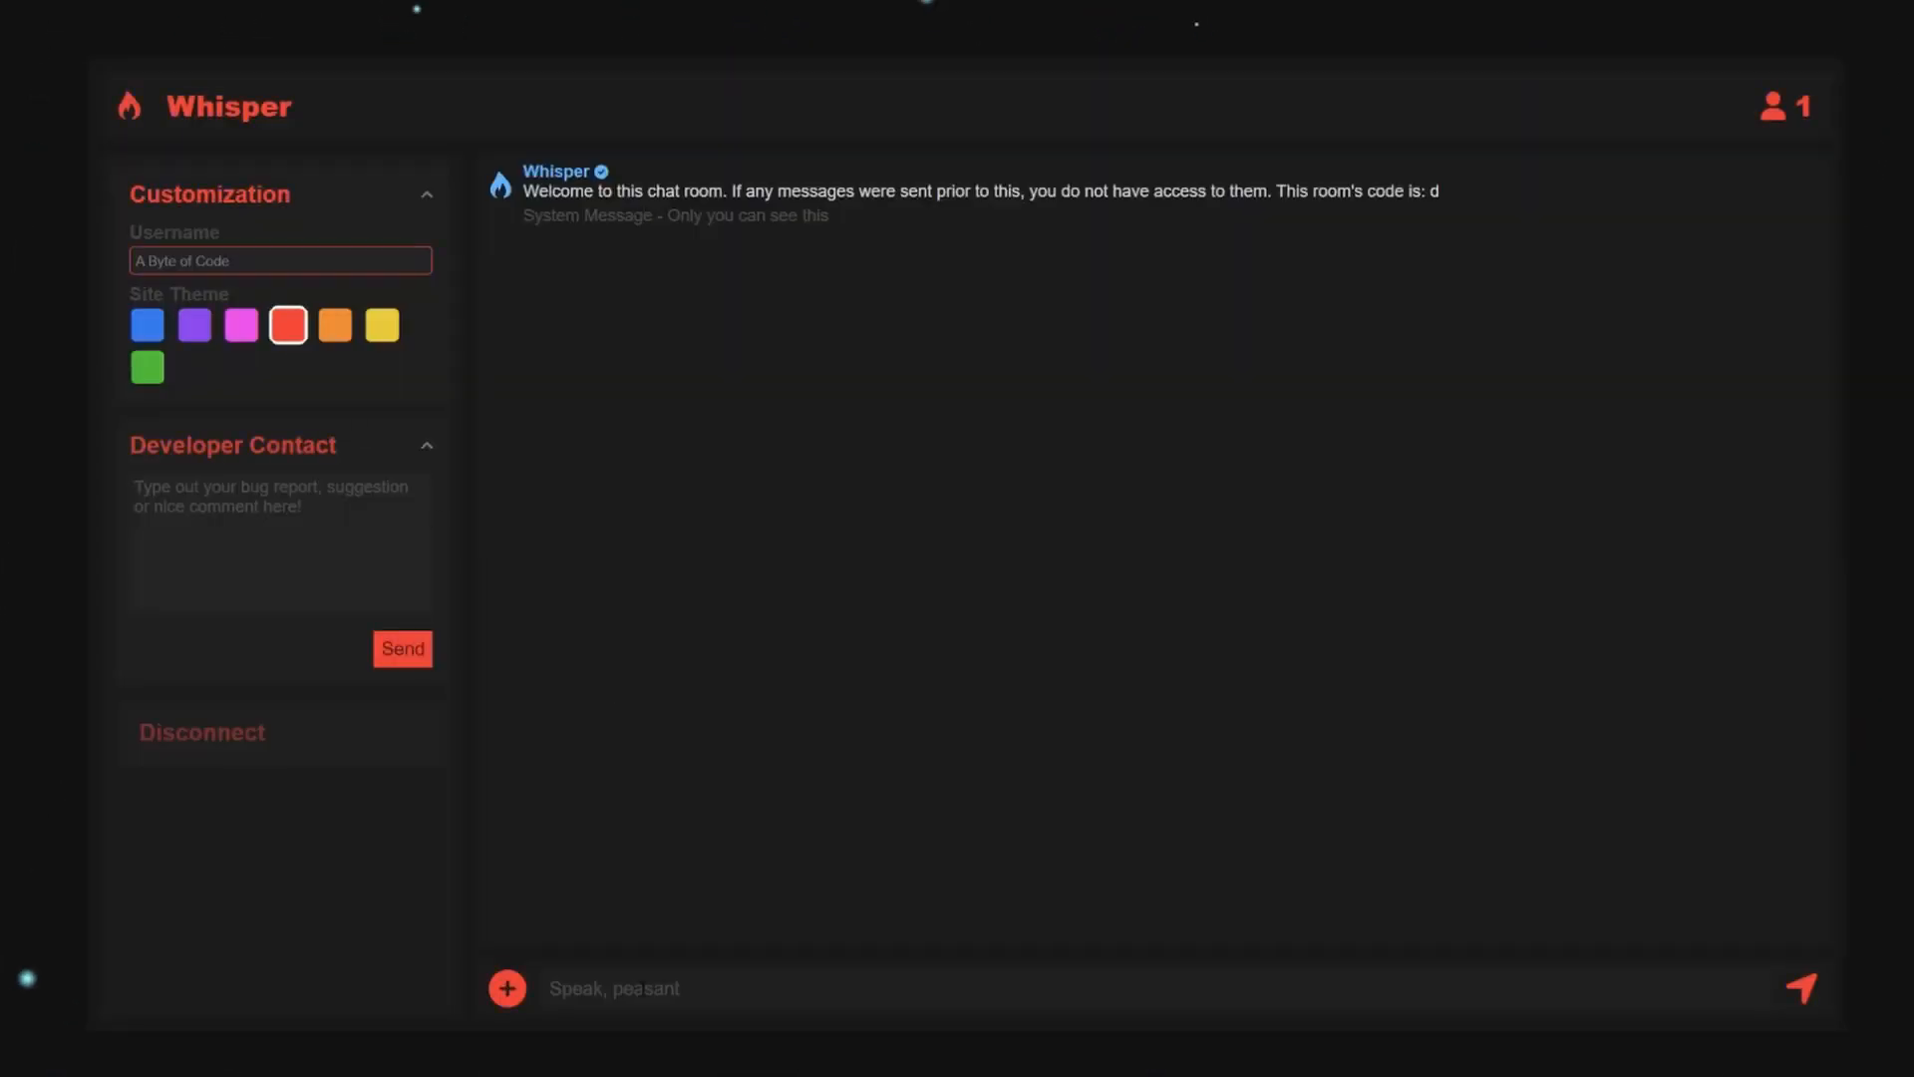
# - Write 'hey there' in the Whisper chat, then view the HTML.JS repository's Code download options
pyautogui.click(643, 988)
pyautogui.write('he')
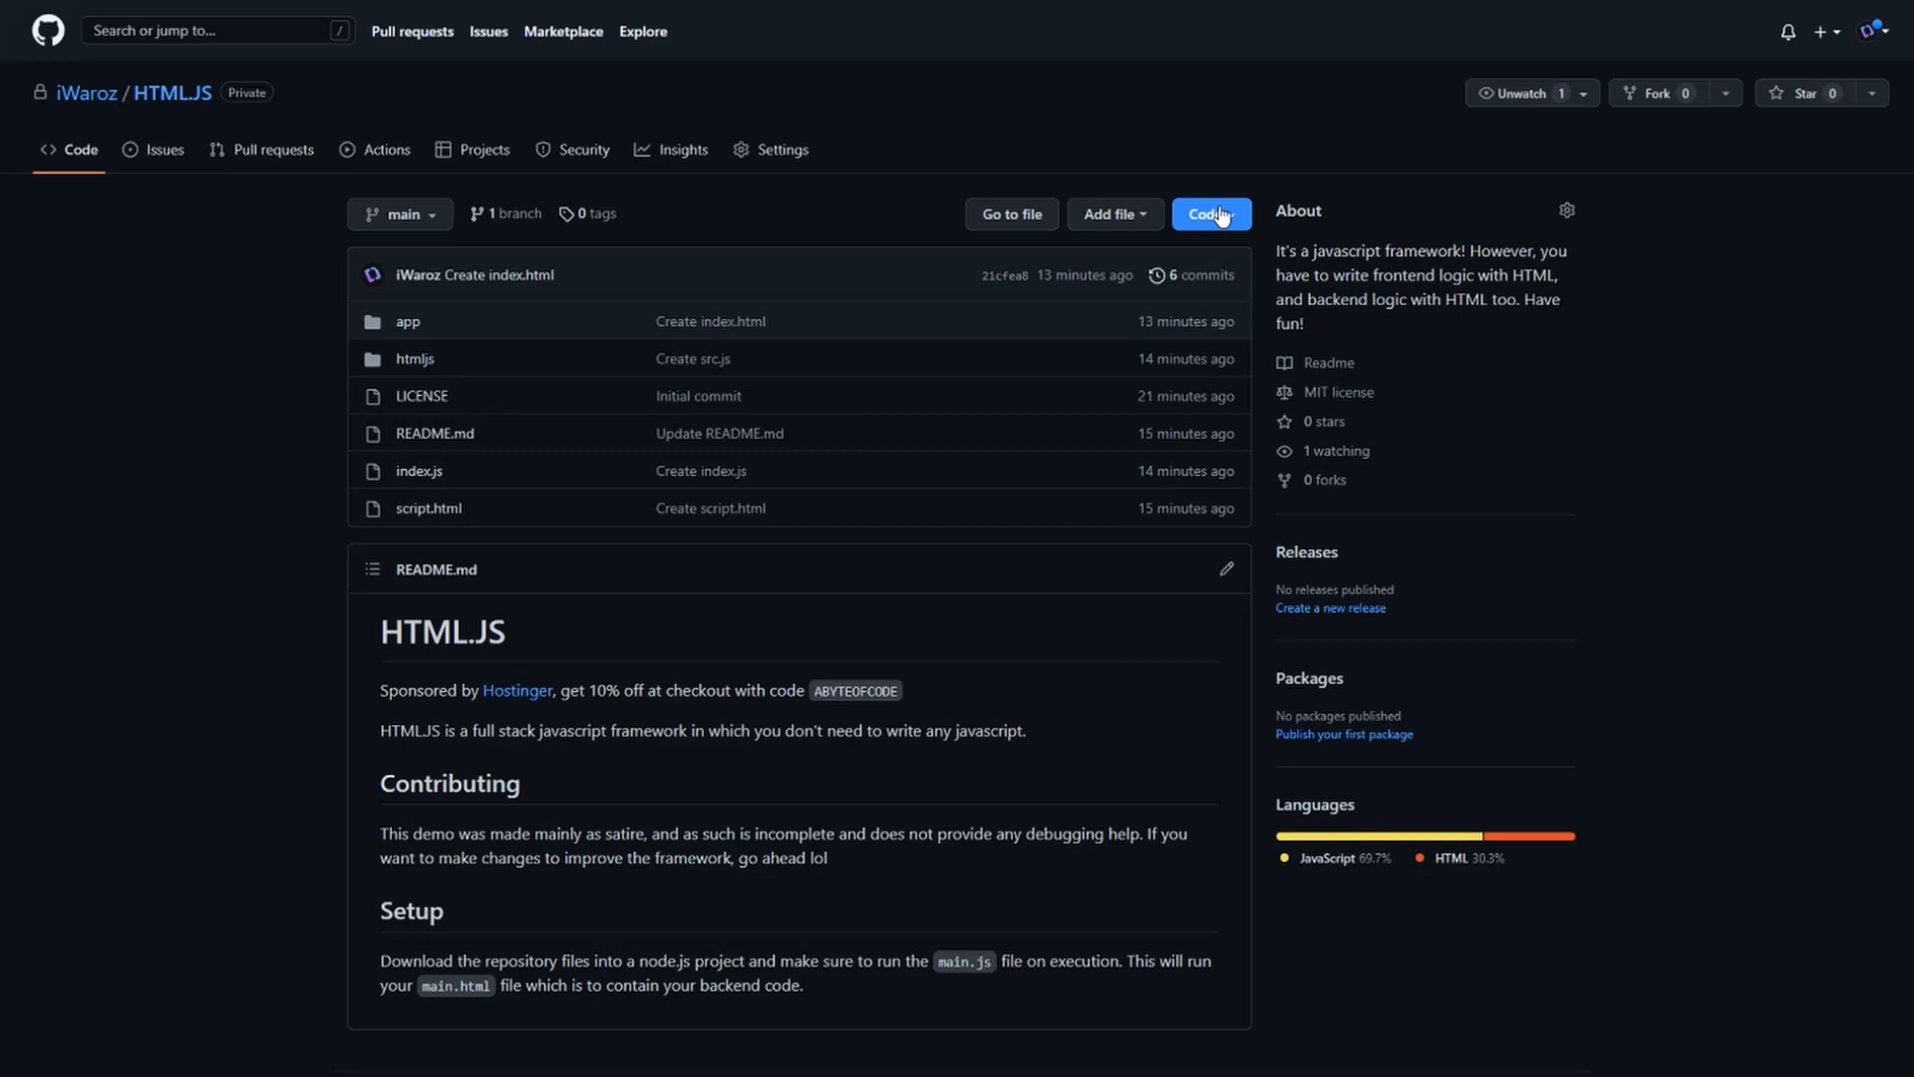
pyautogui.click(1212, 213)
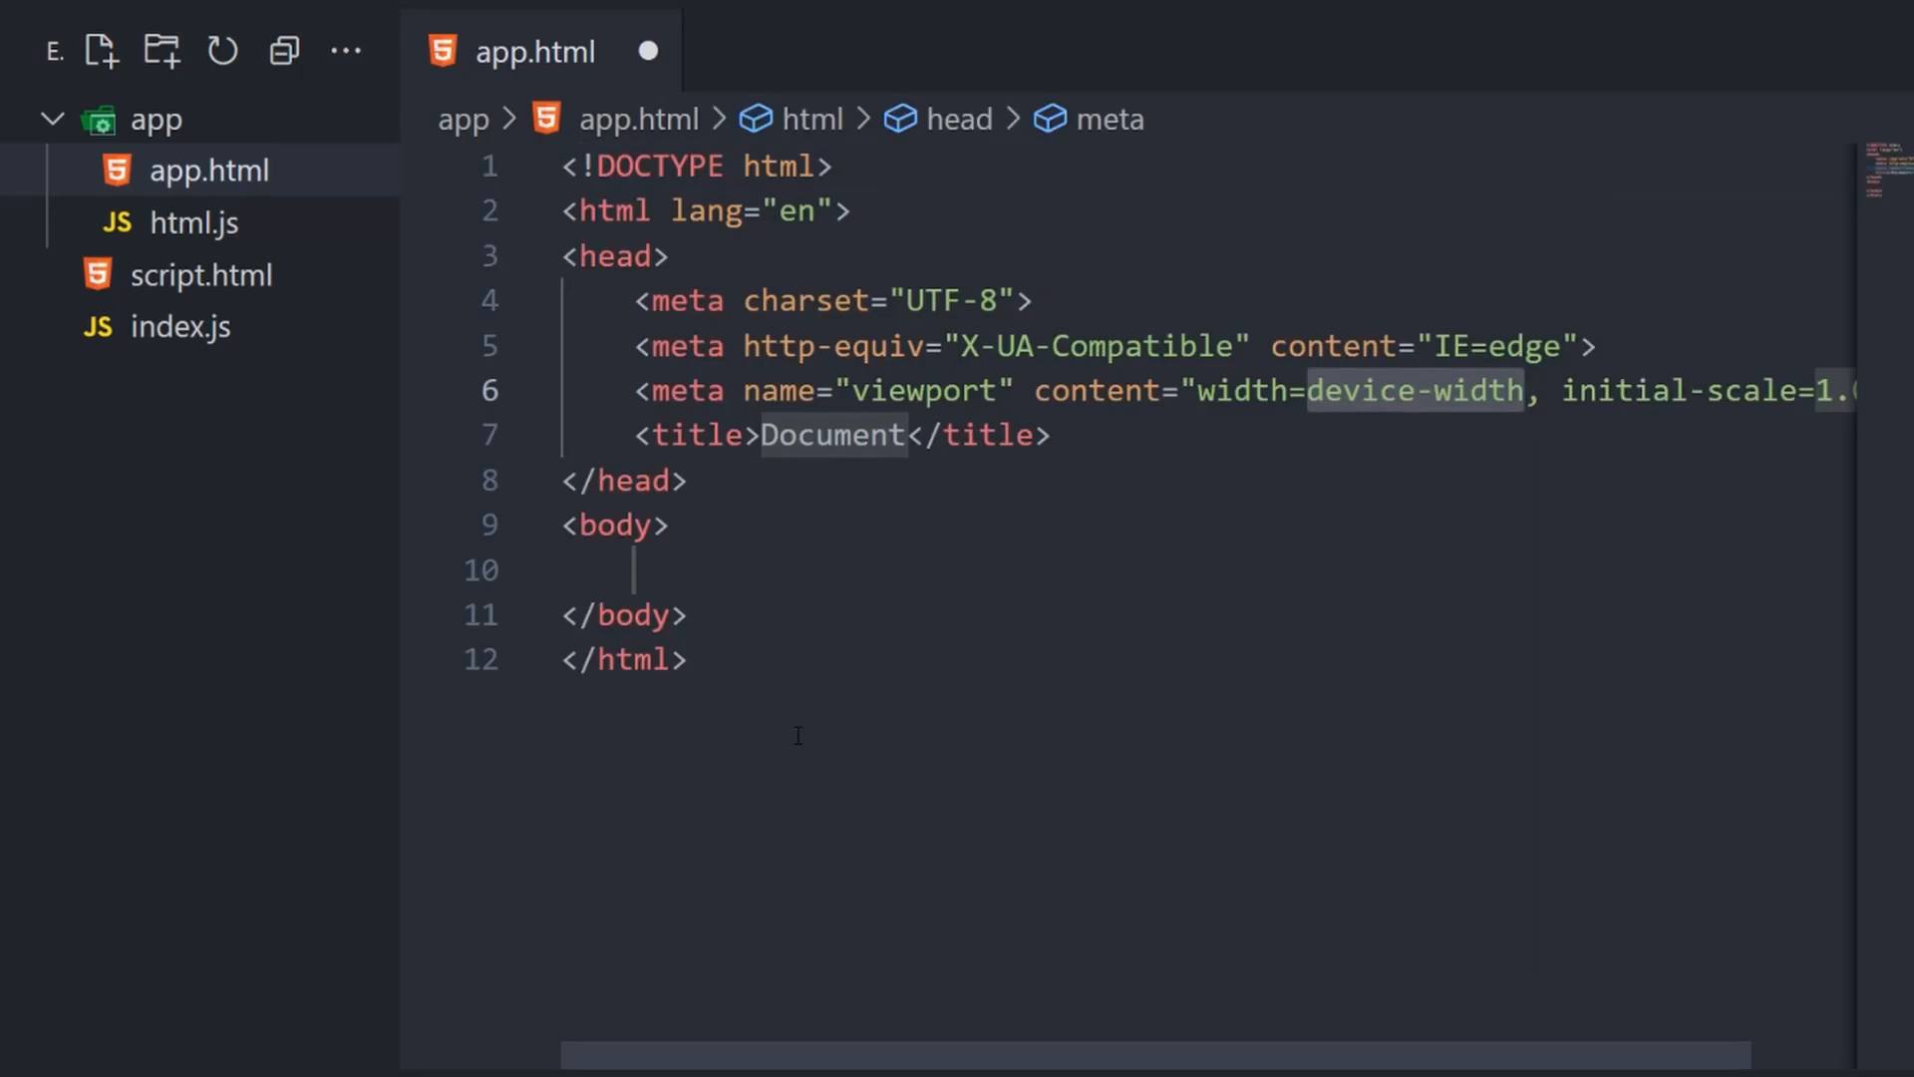
# - Add a centred white-on-black 'Click!' heading and a deferred app/html.js script reference, then save
pyautogui.click(663, 566)
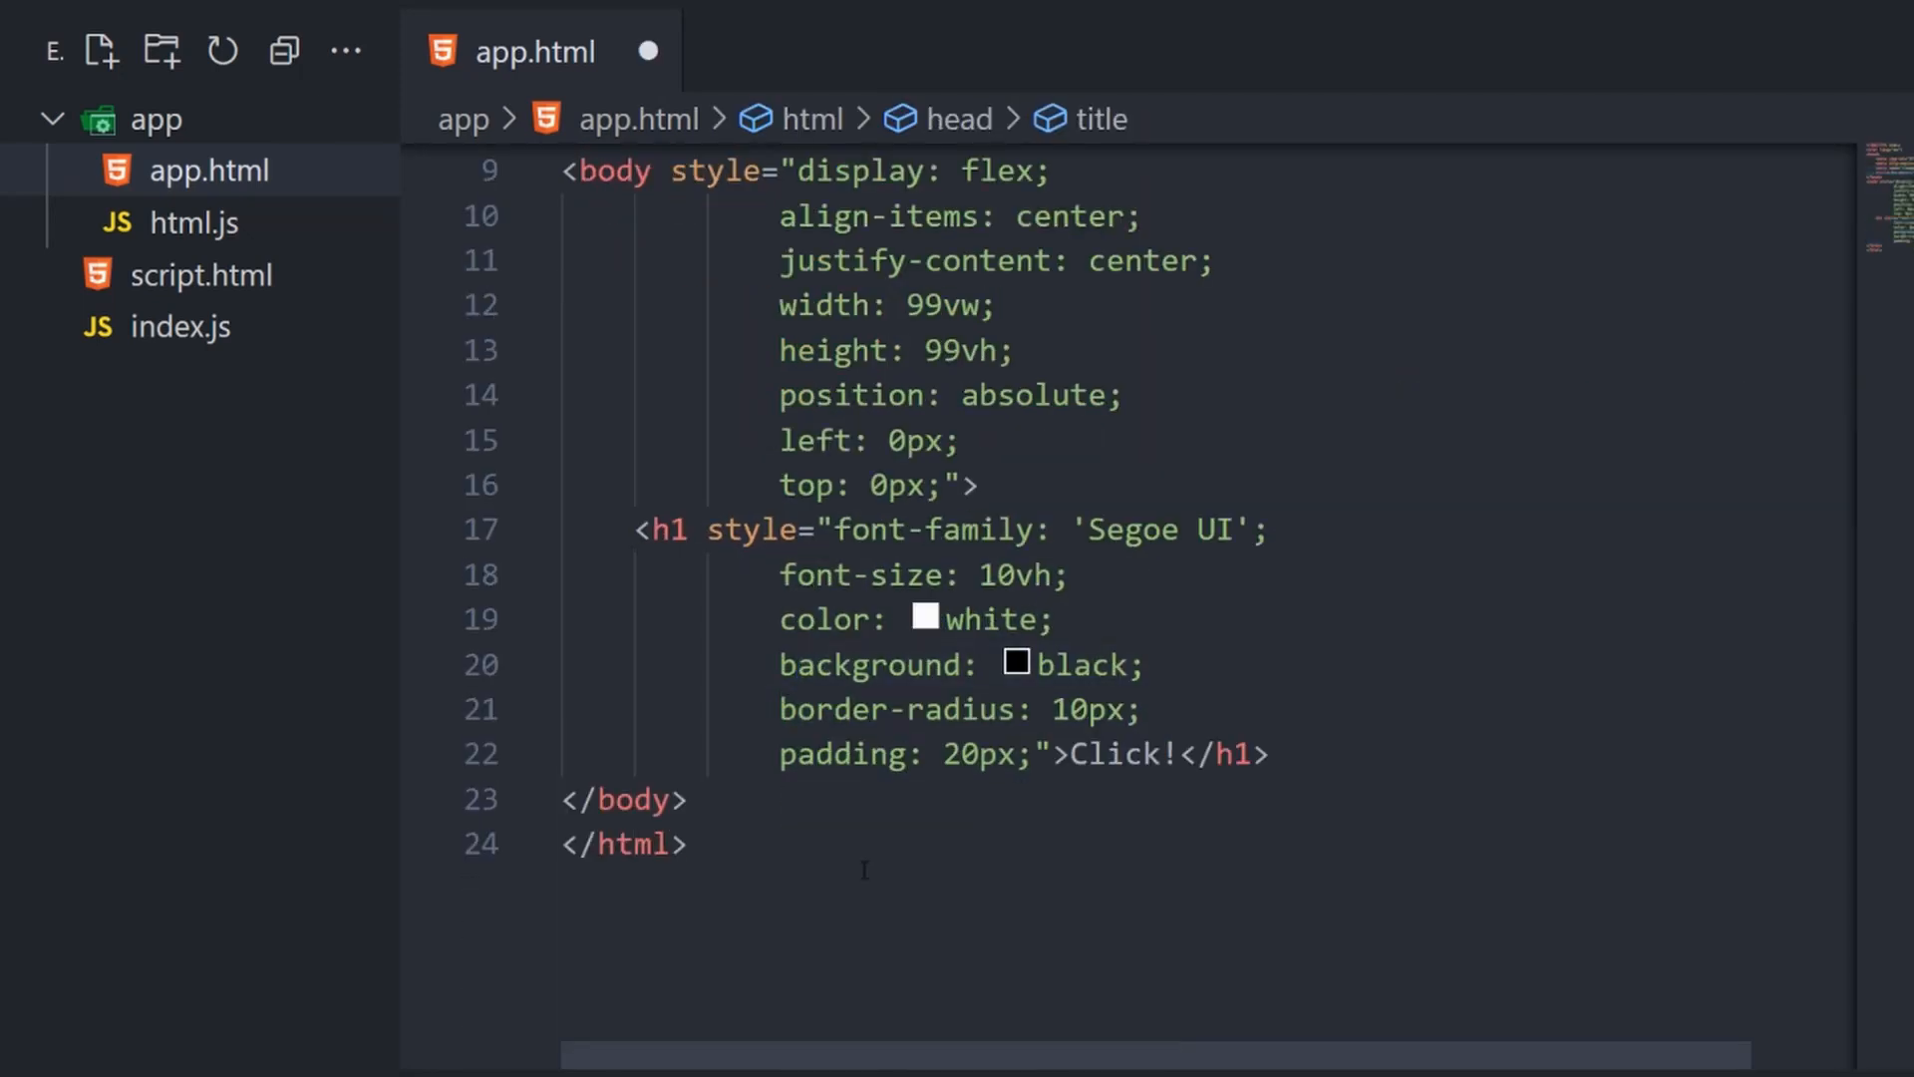
pyautogui.scroll(5, 1137, 598)
pyautogui.write('<script defer src="app/html.js"></script>')
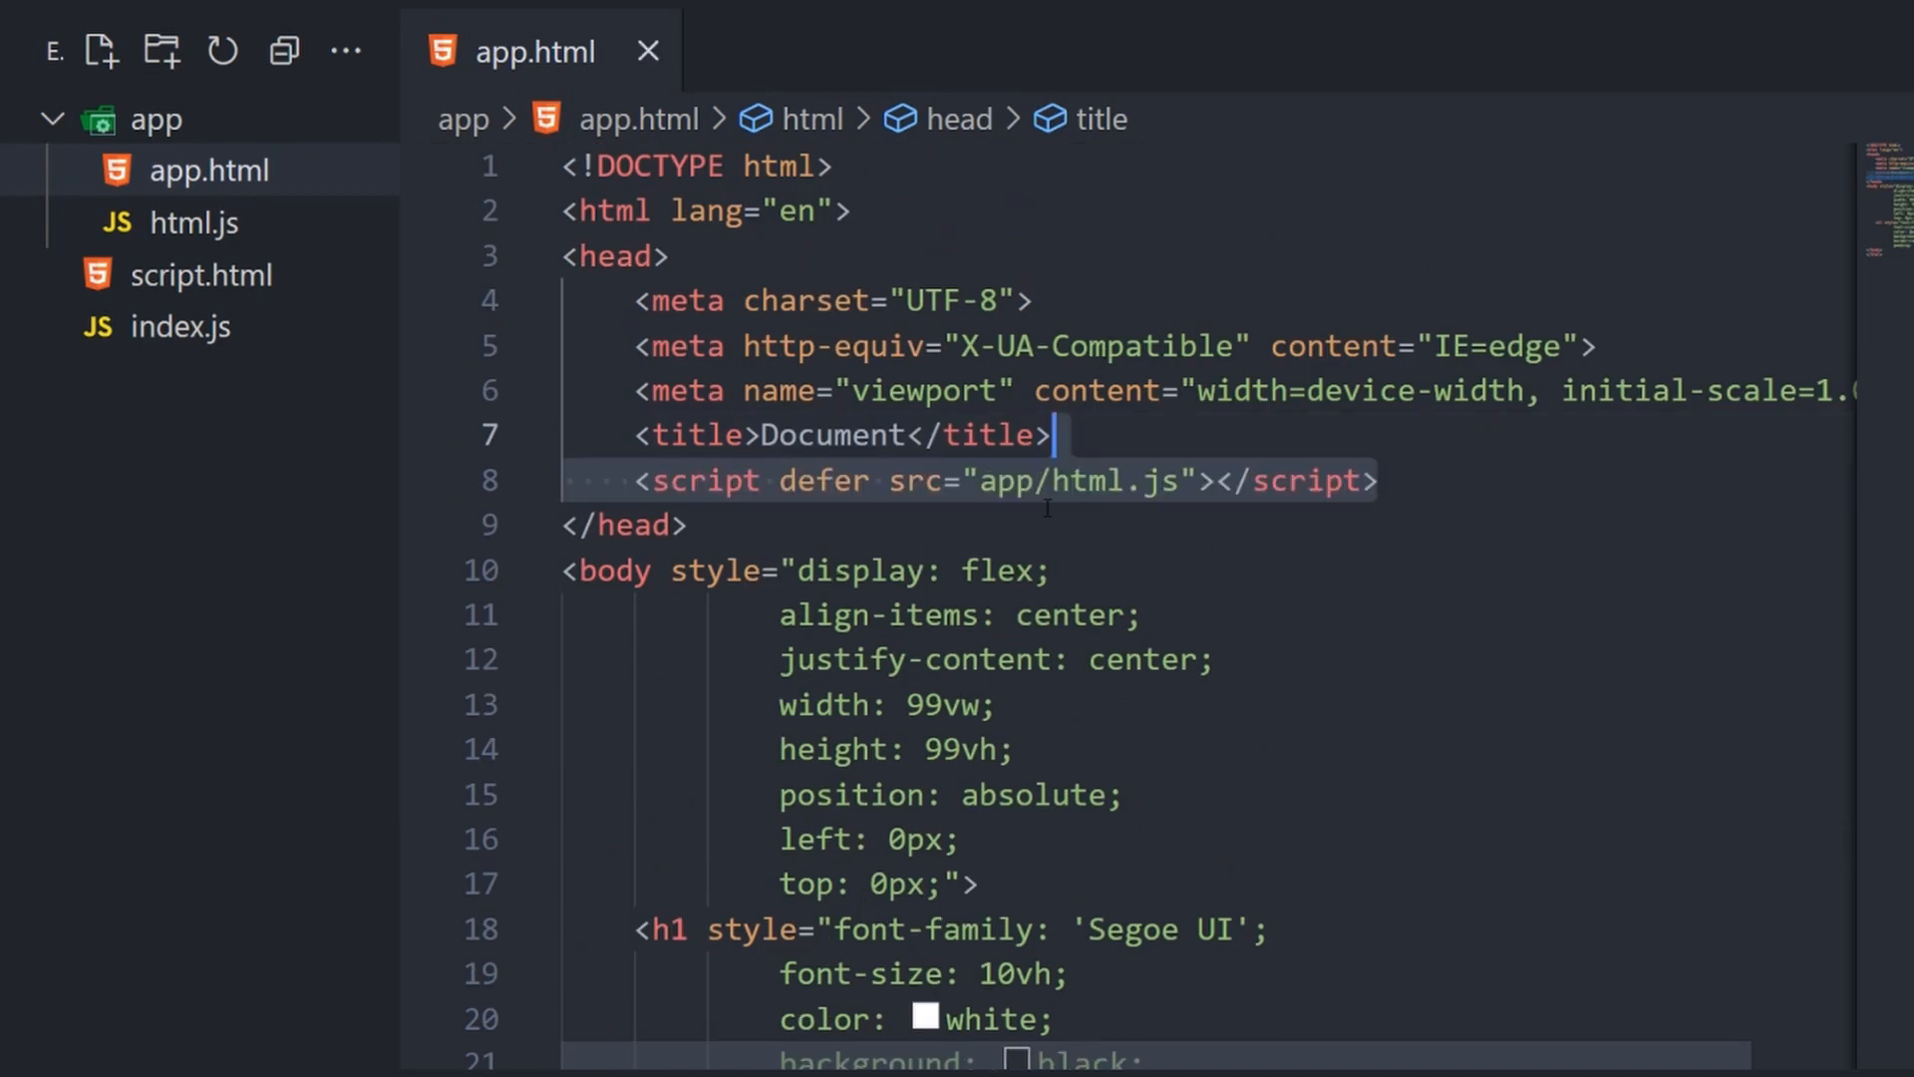
pyautogui.hotkey('ctrl', 's')
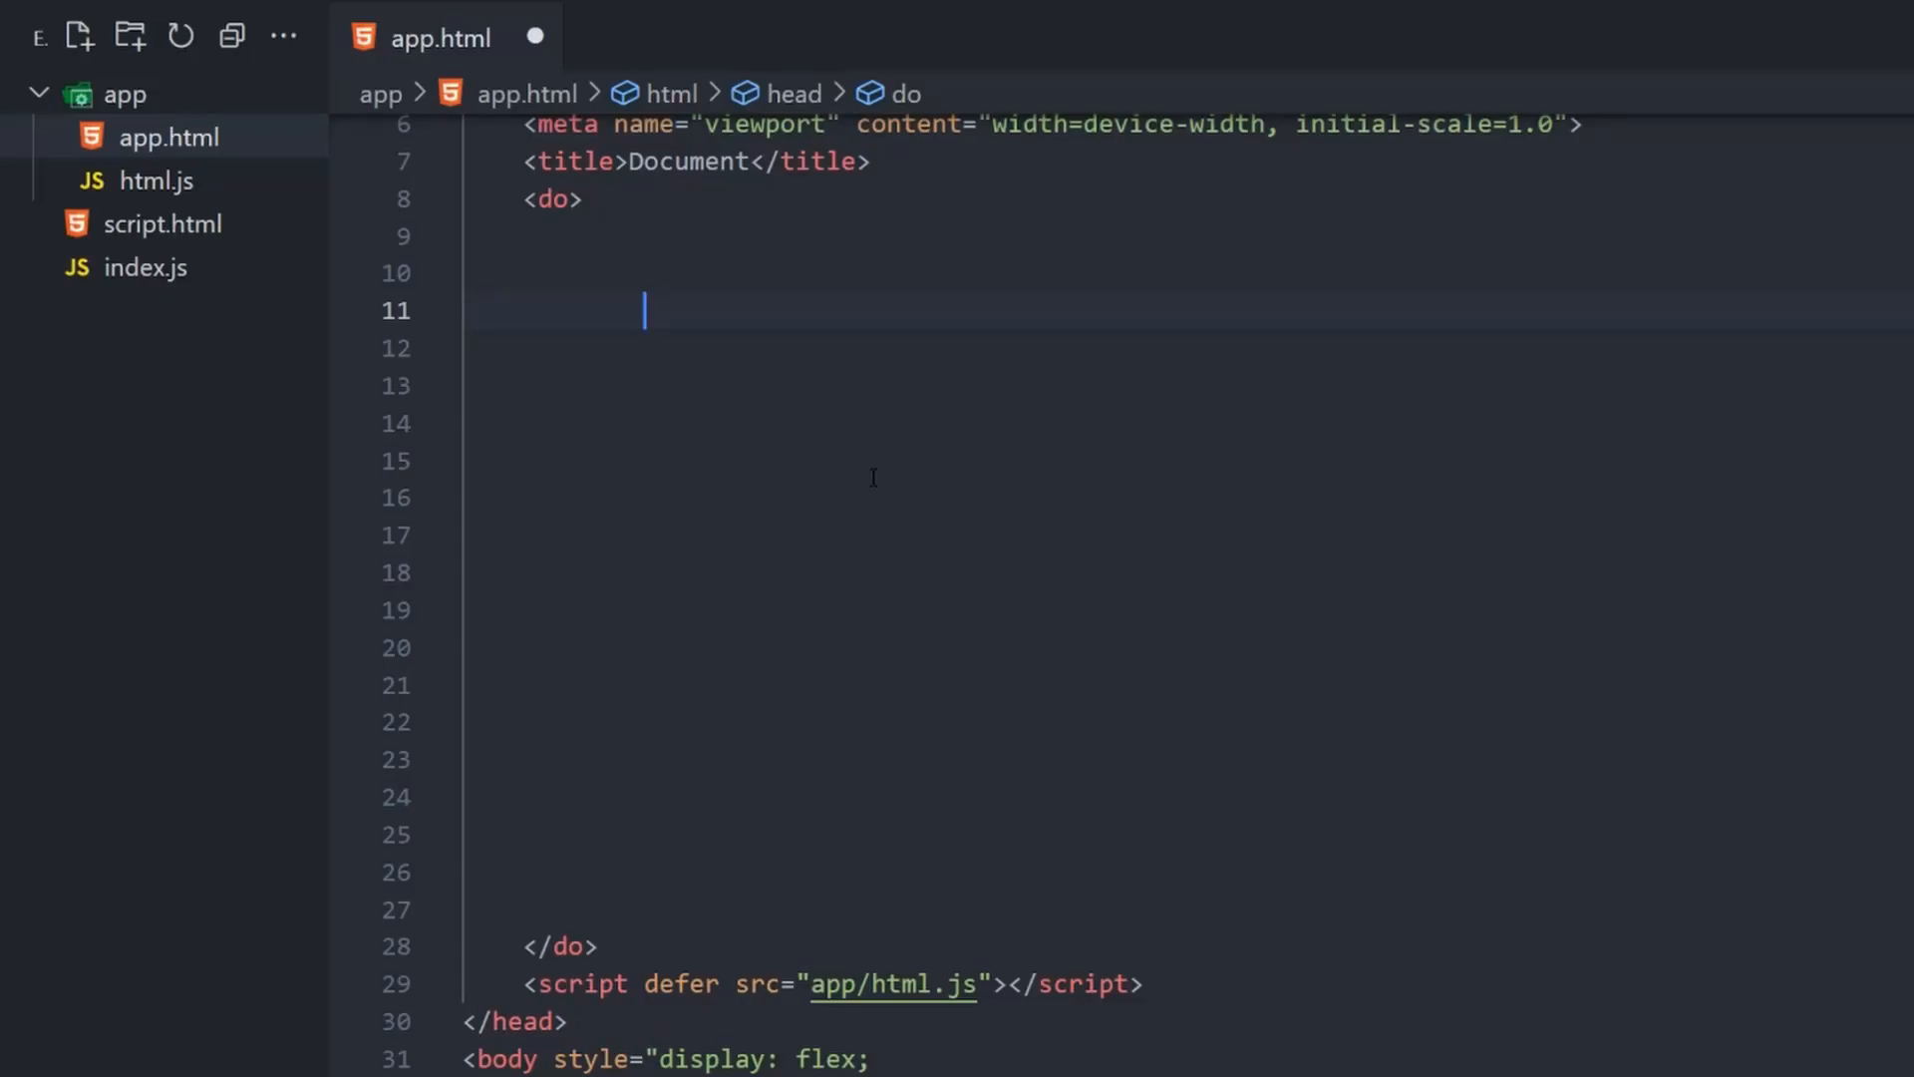
# - Wrap document.body.onclick in a <name> element inside a <set> in the <do> block
pyautogui.hotkey('ctrl', 'z')
pyautogui.press('End')
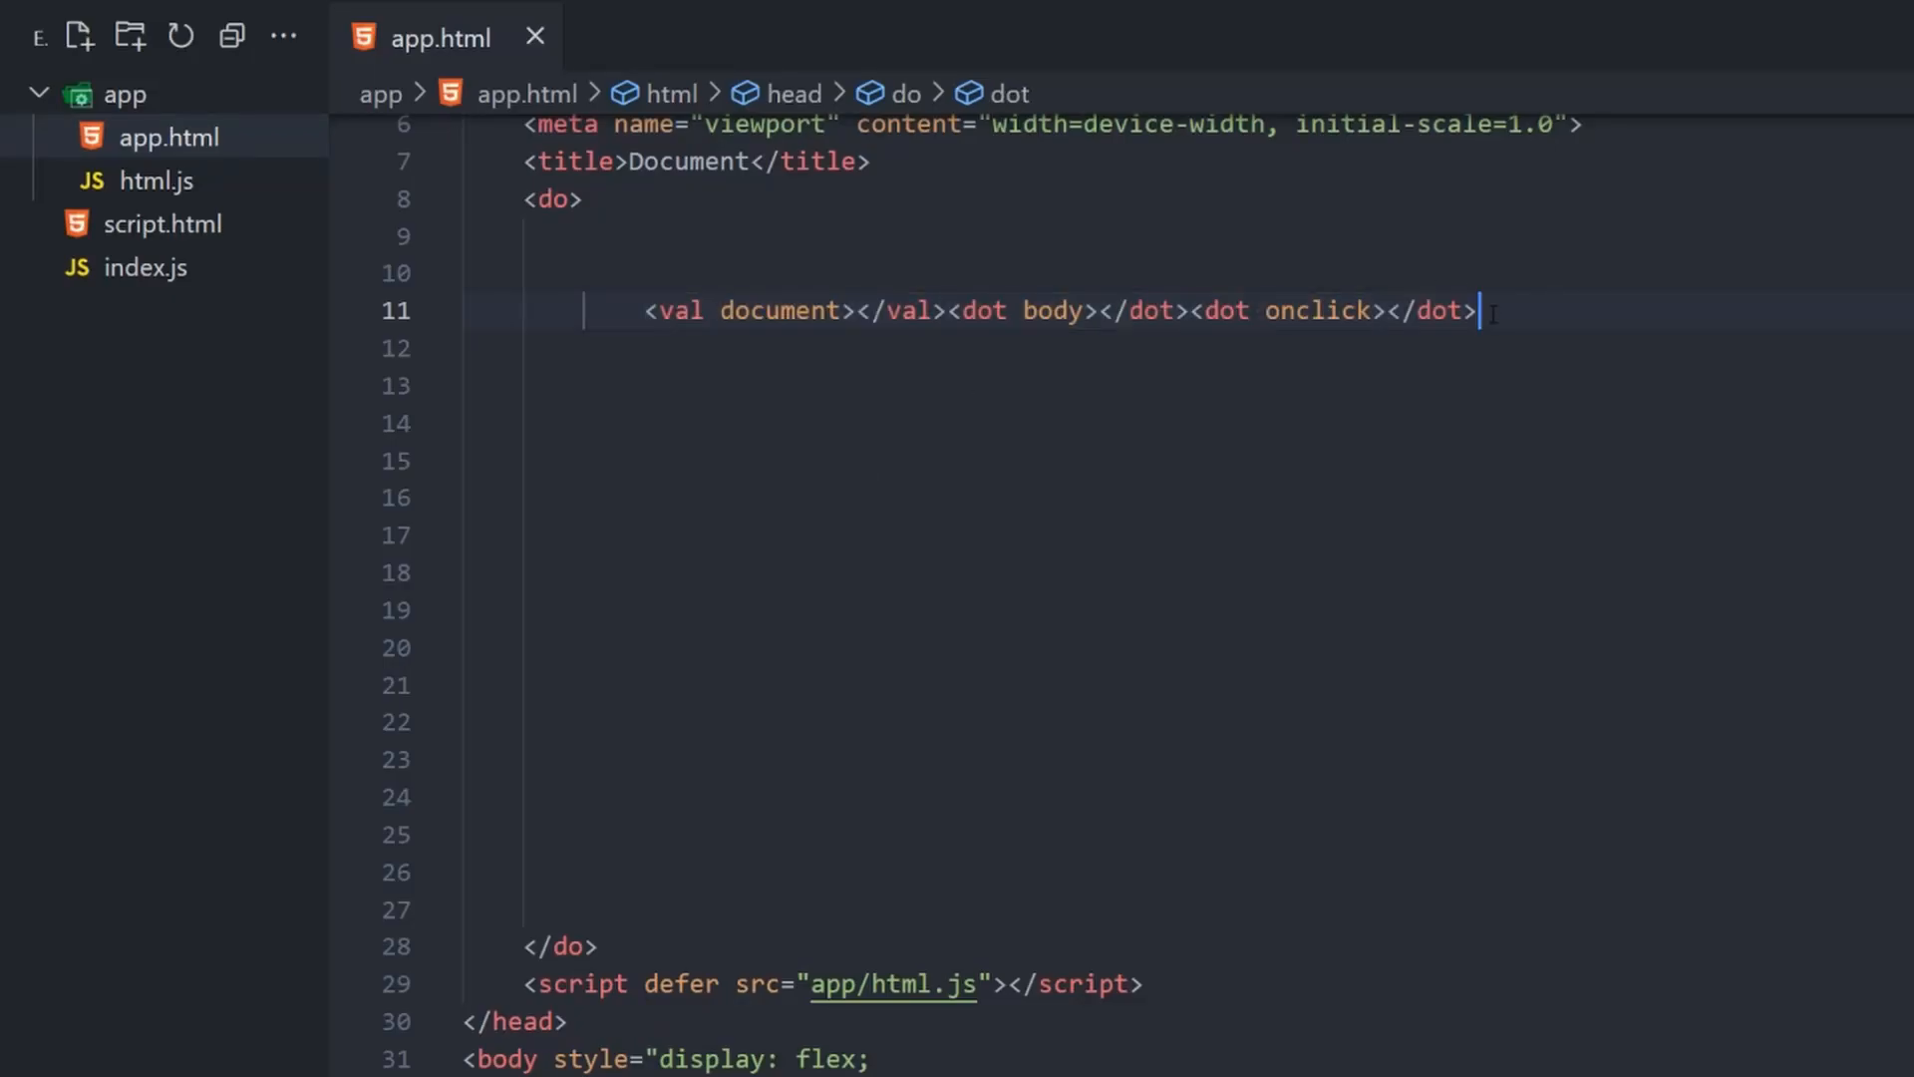
pyautogui.hotkey('ctrl', 'shift', 'z')
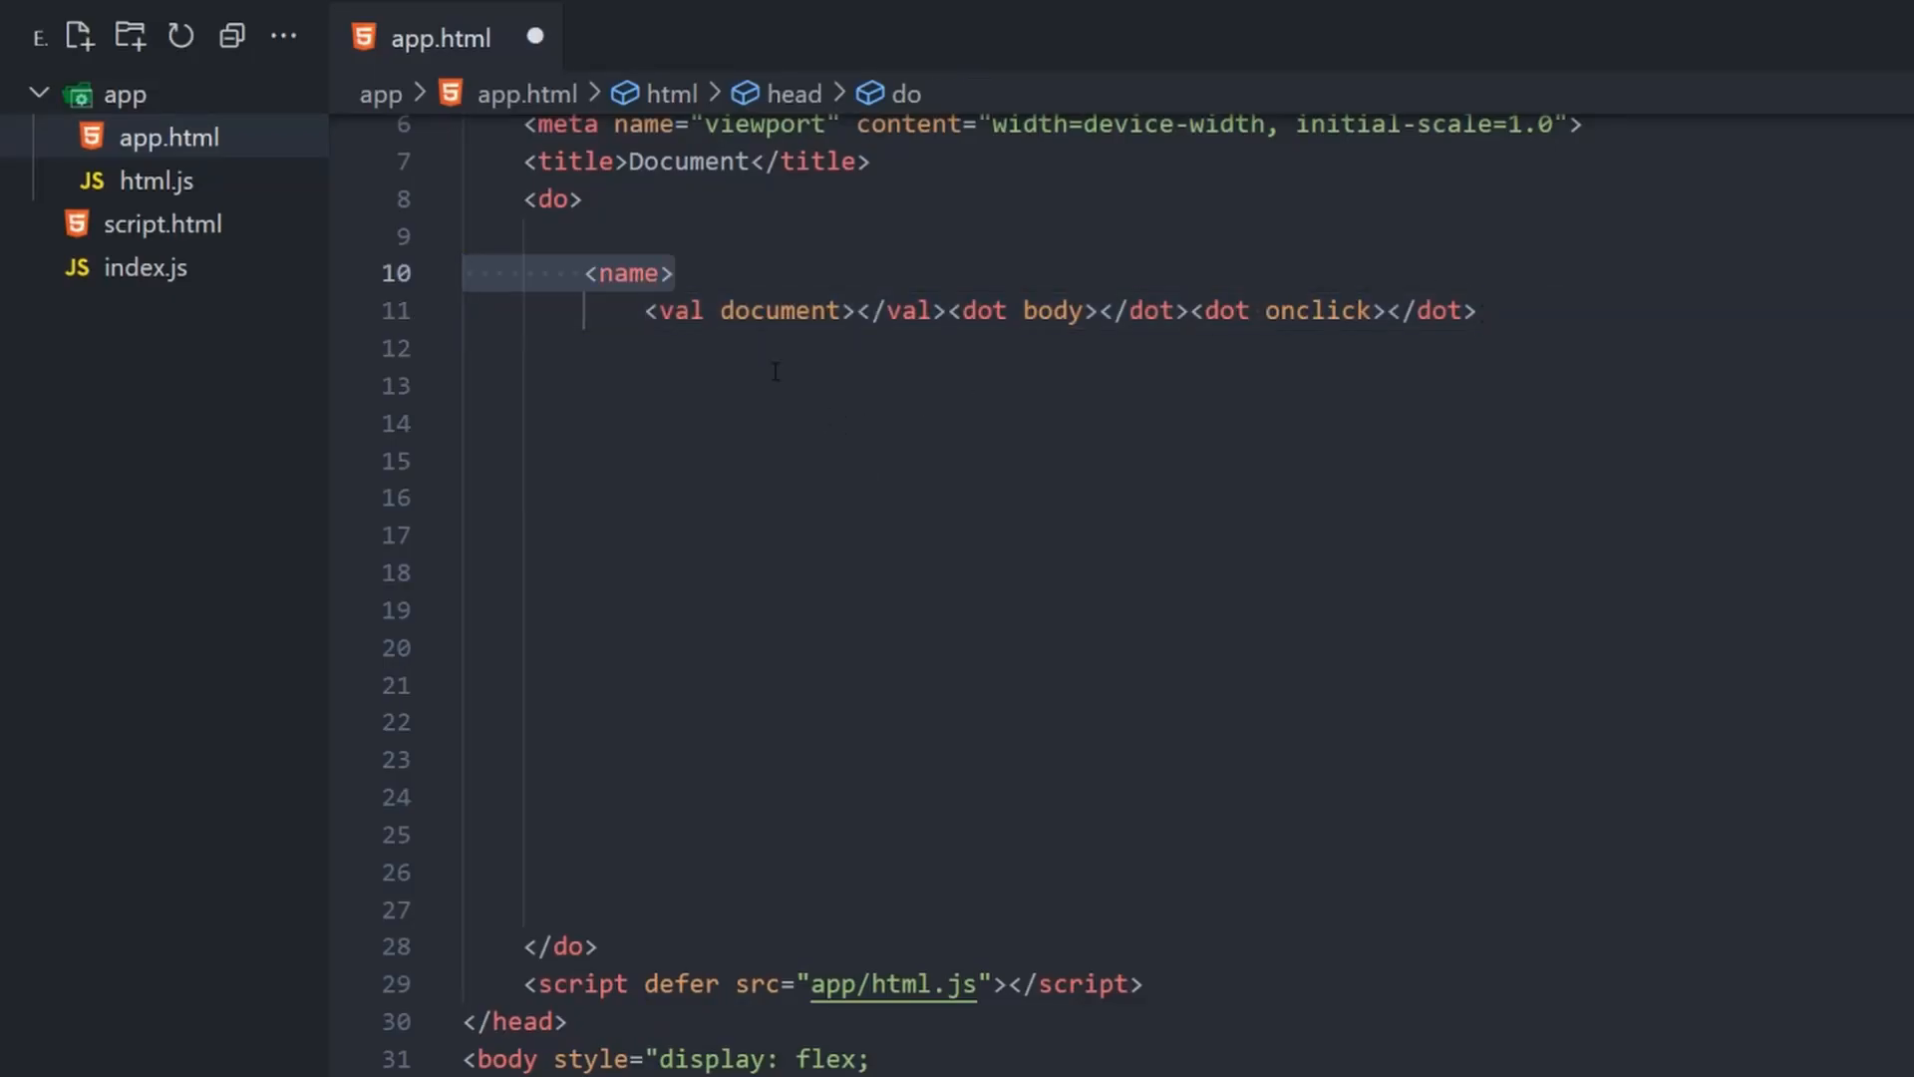
pyautogui.hotkey('ctrl', 'shift', 'z')
pyautogui.hotkey('ctrl', 'shift', 'z')
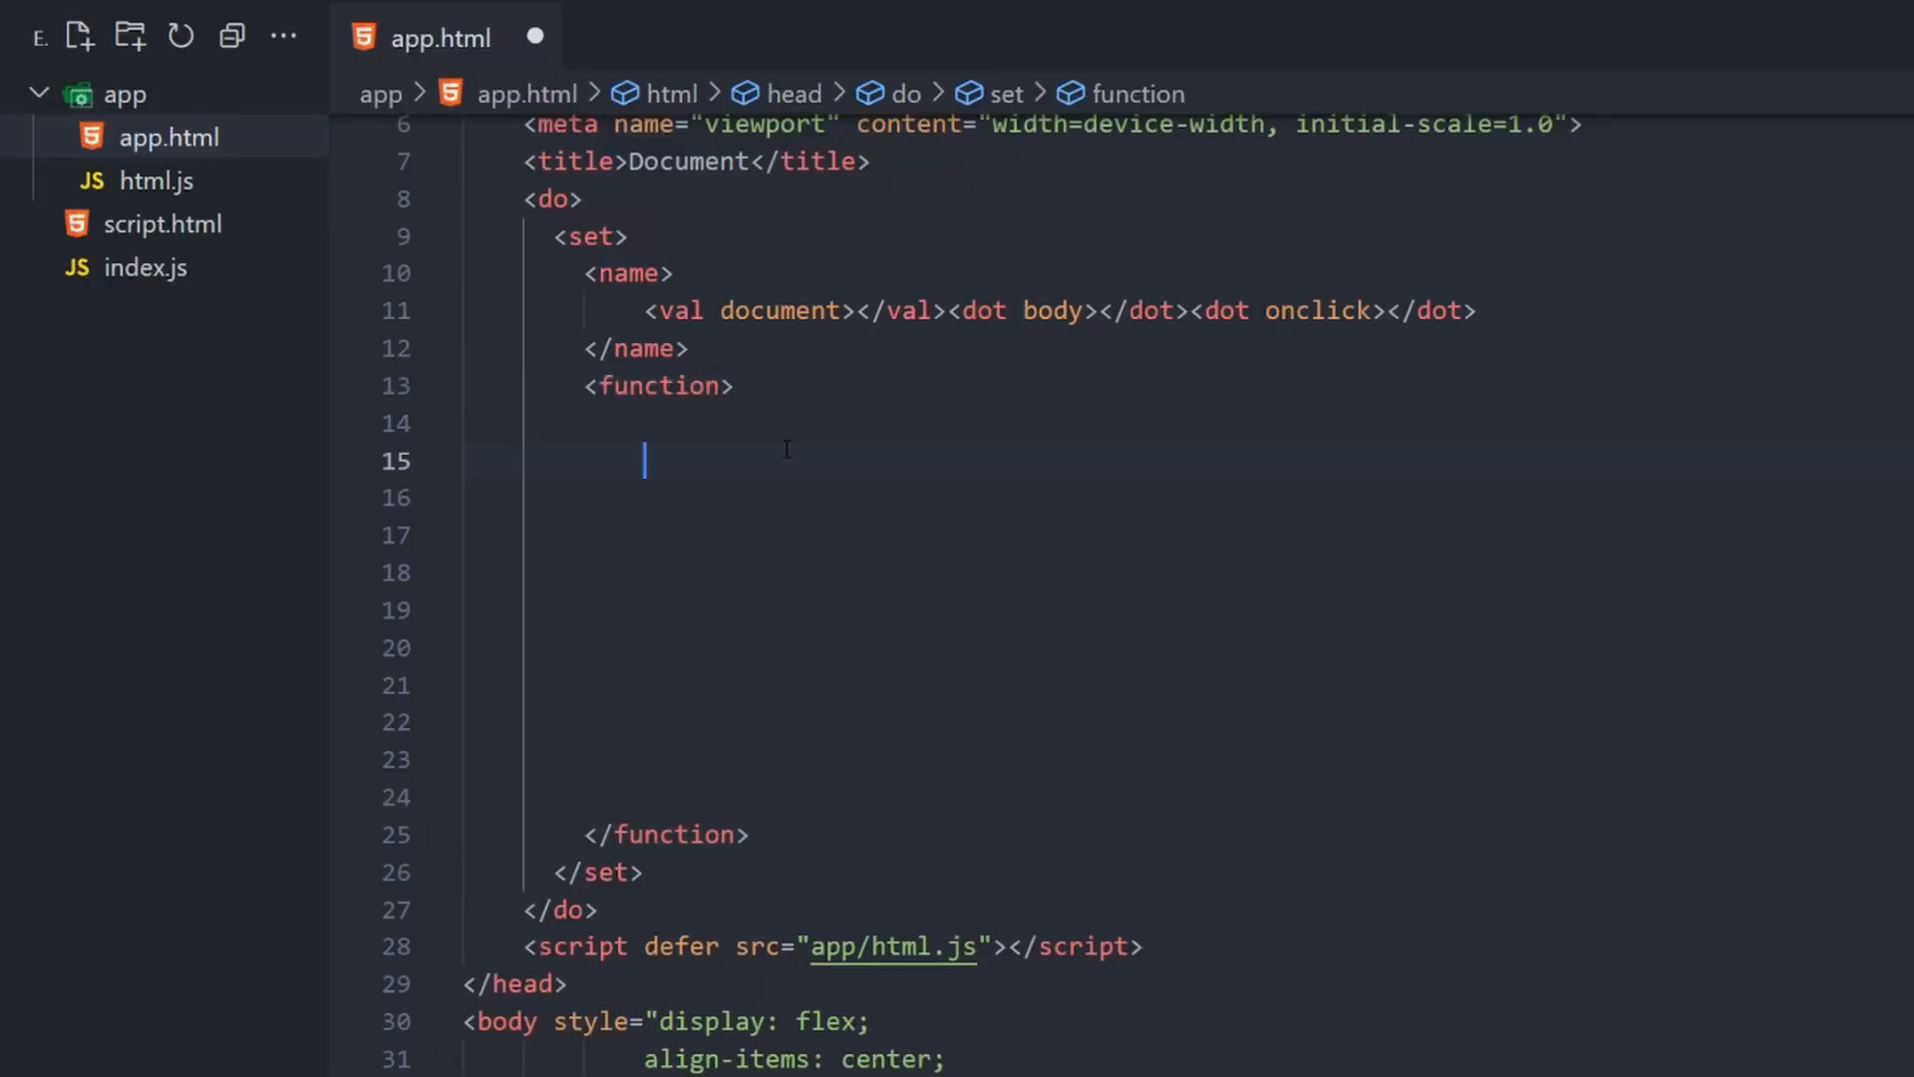
pyautogui.hotkey('ctrl', 'shift', 'z')
# - Assign it a <function> taking an event argument with an empty <block>
pyautogui.click(844, 531)
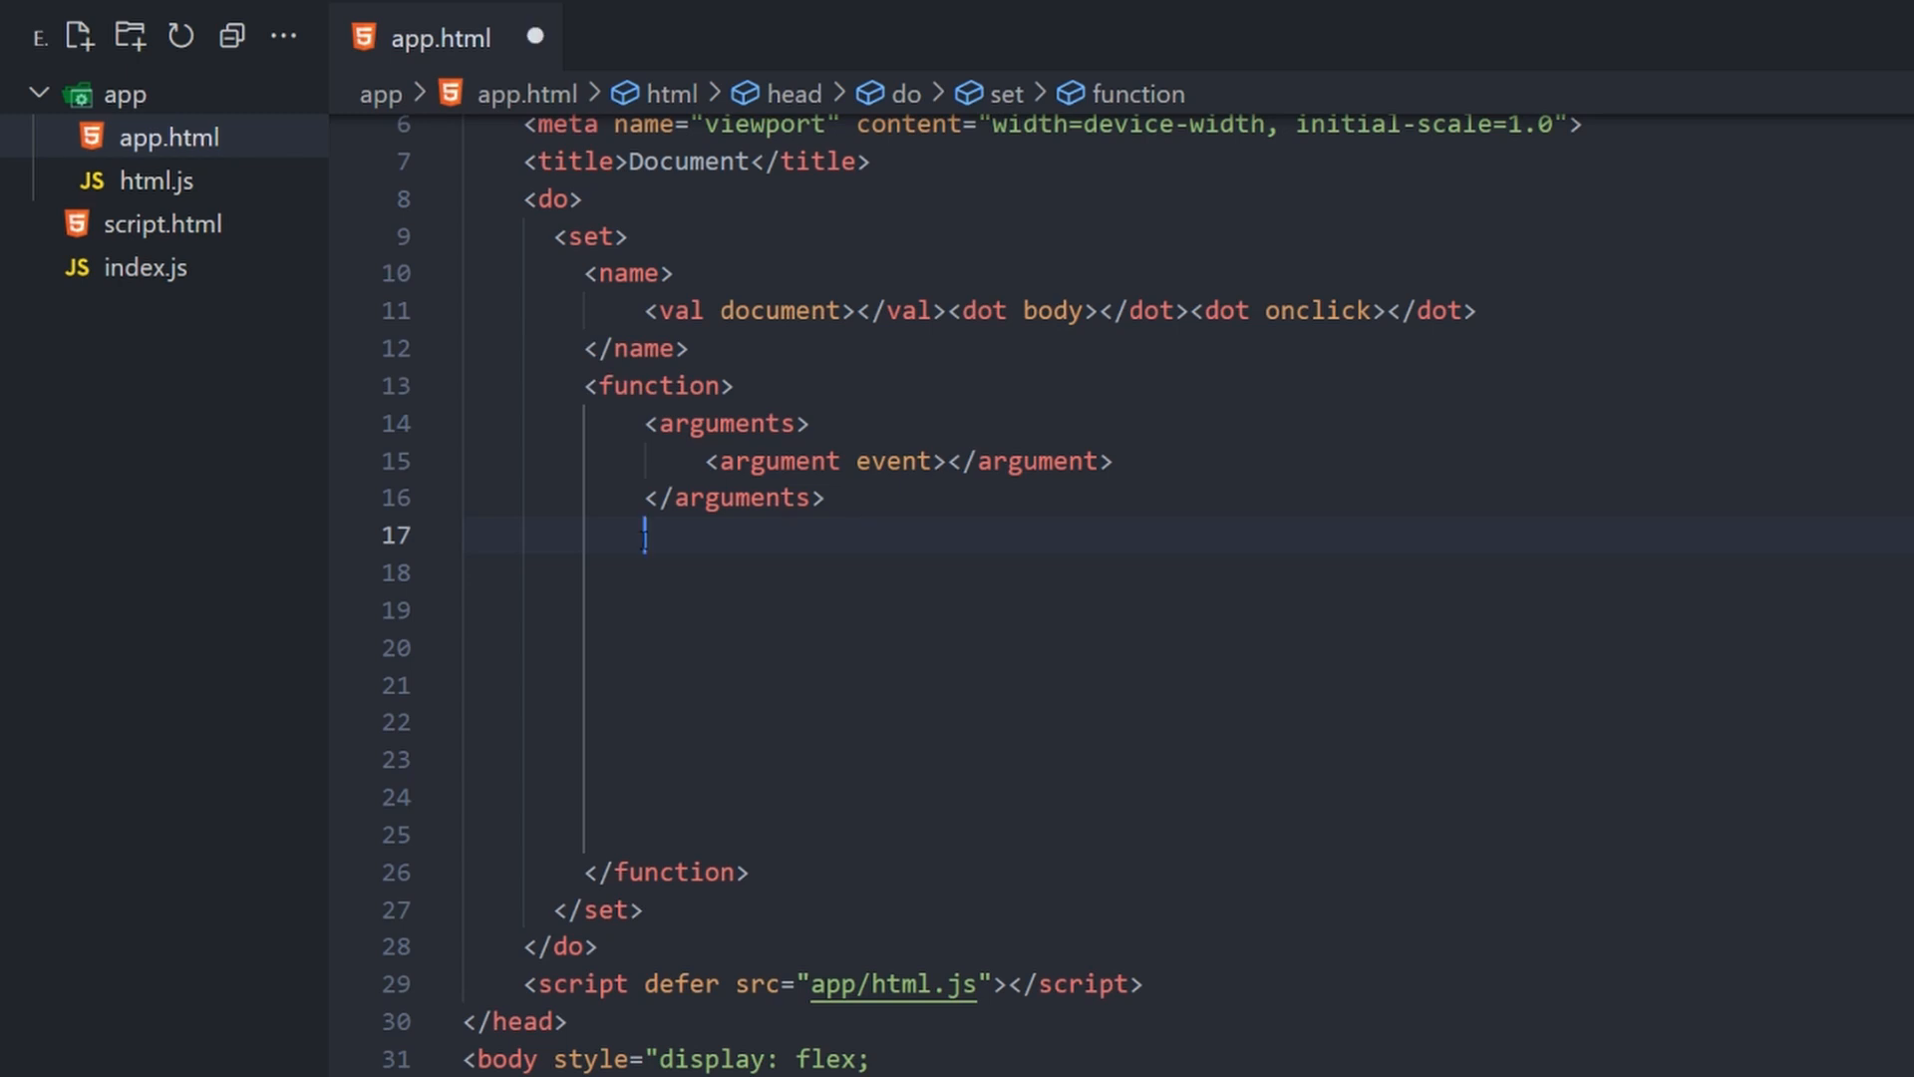
pyautogui.hotkey('ctrl', 'shift', 'z')
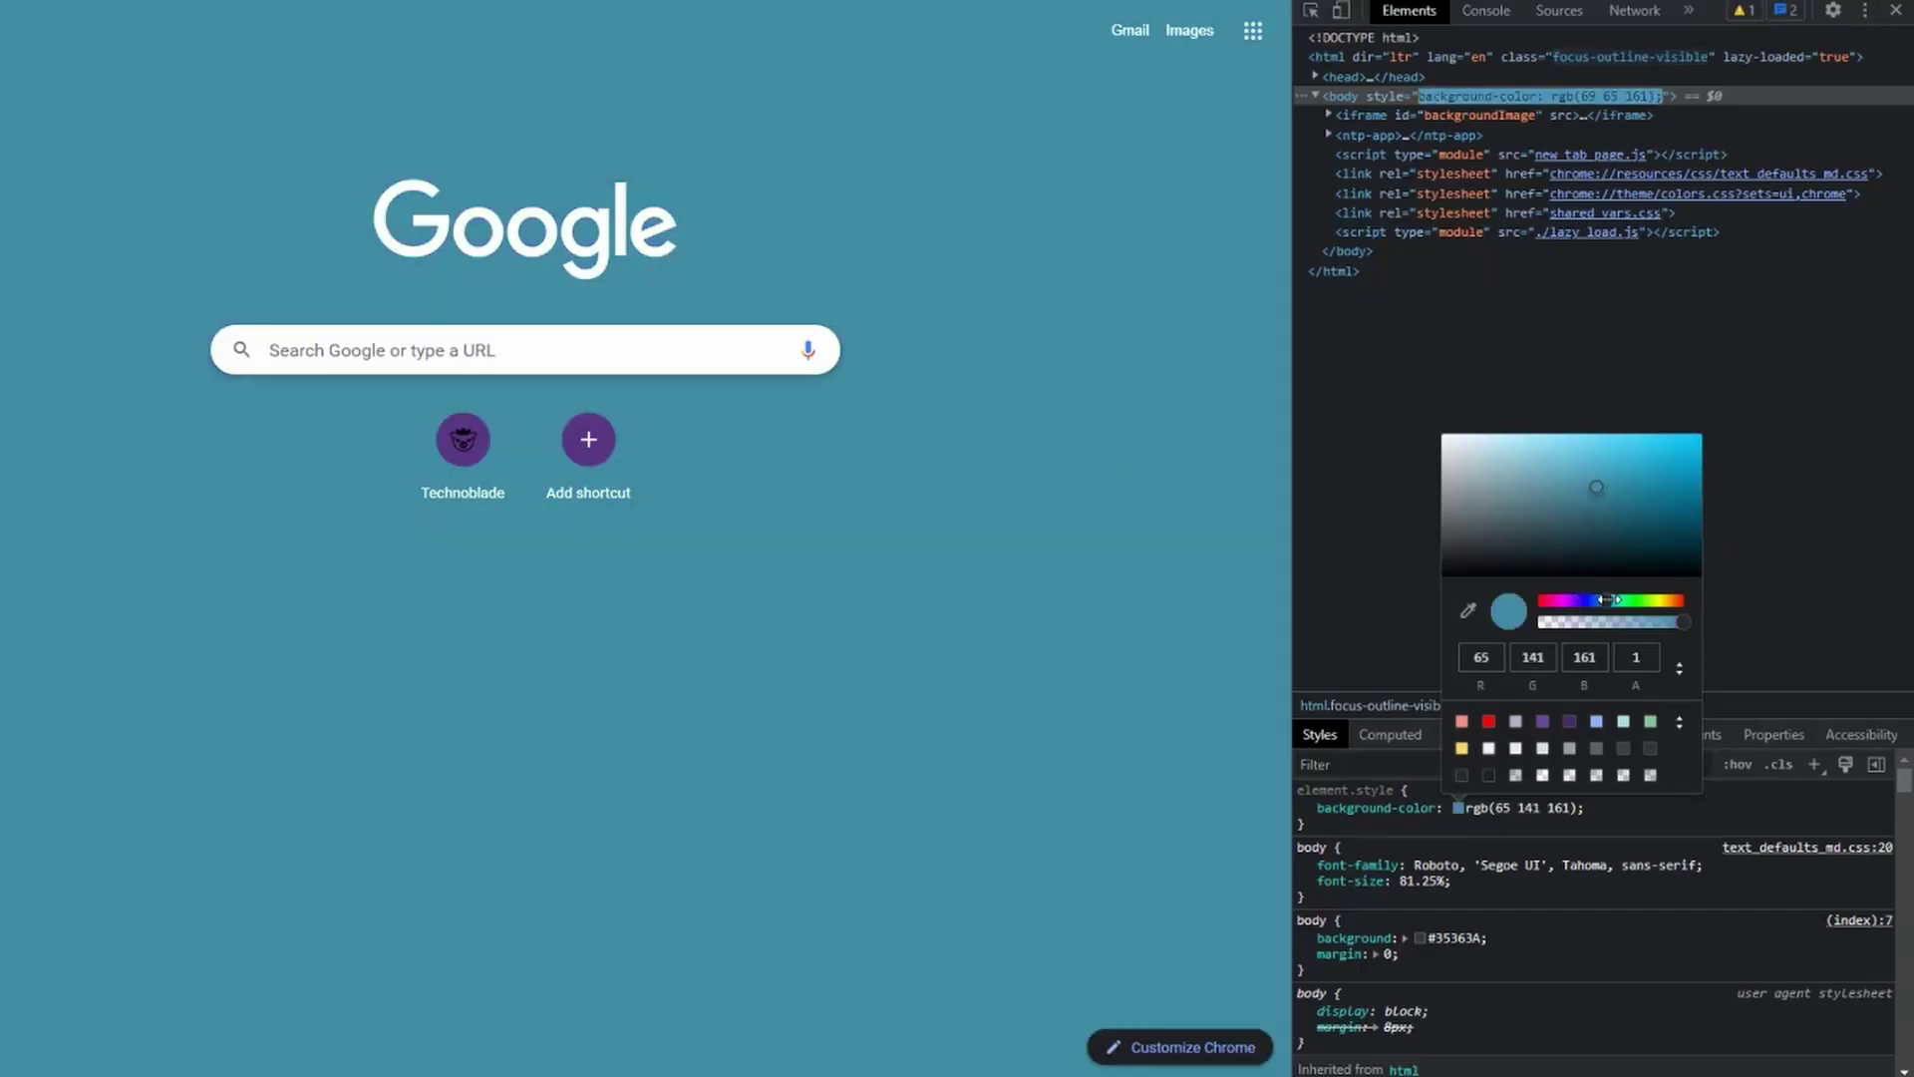
# - Drag the background-color hue slider so the new-tab background sweeps through several hues
pyautogui.moveTo(1609, 600); pyautogui.dragTo(1692, 599)
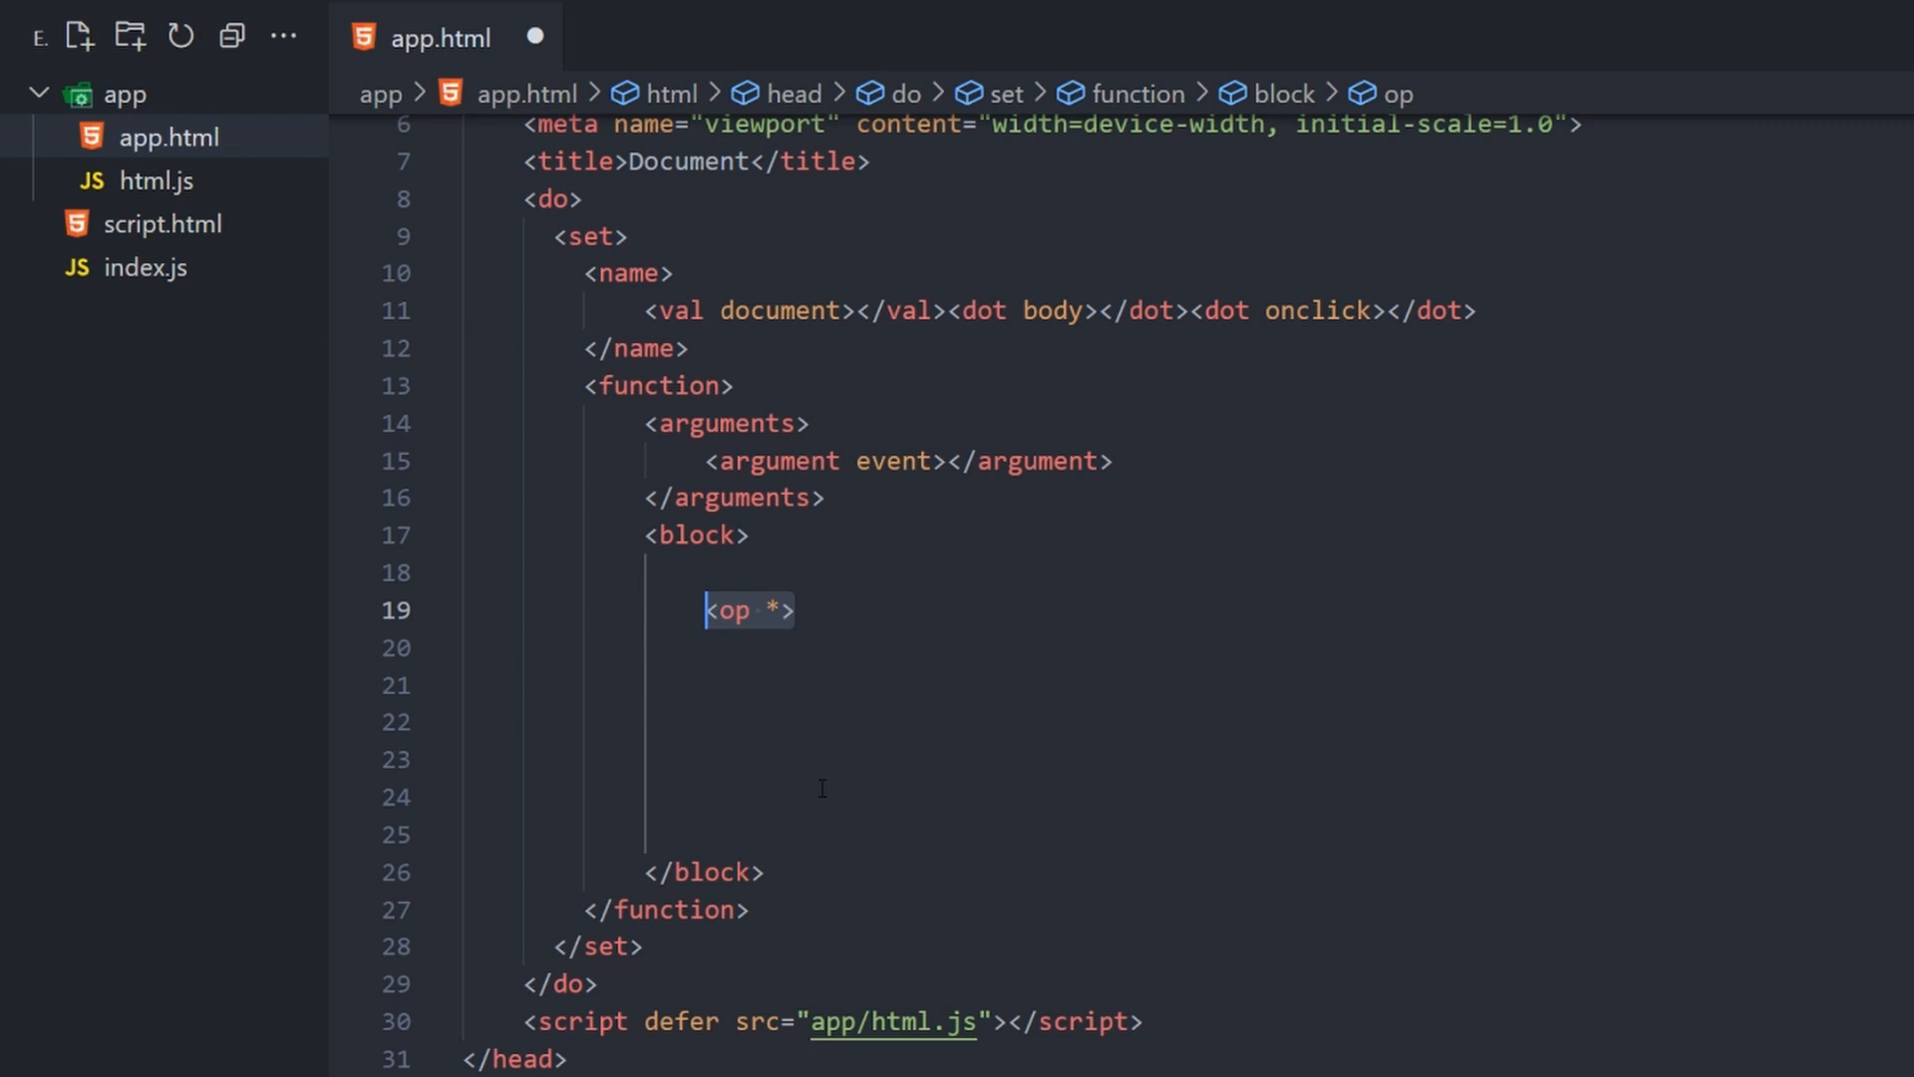
# - Build Math.floor(Math.random() * 16777215) inside the click handler's block
pyautogui.write('<call>                         <group><val _=Math></val><dot random></dot></group>                     </call>')
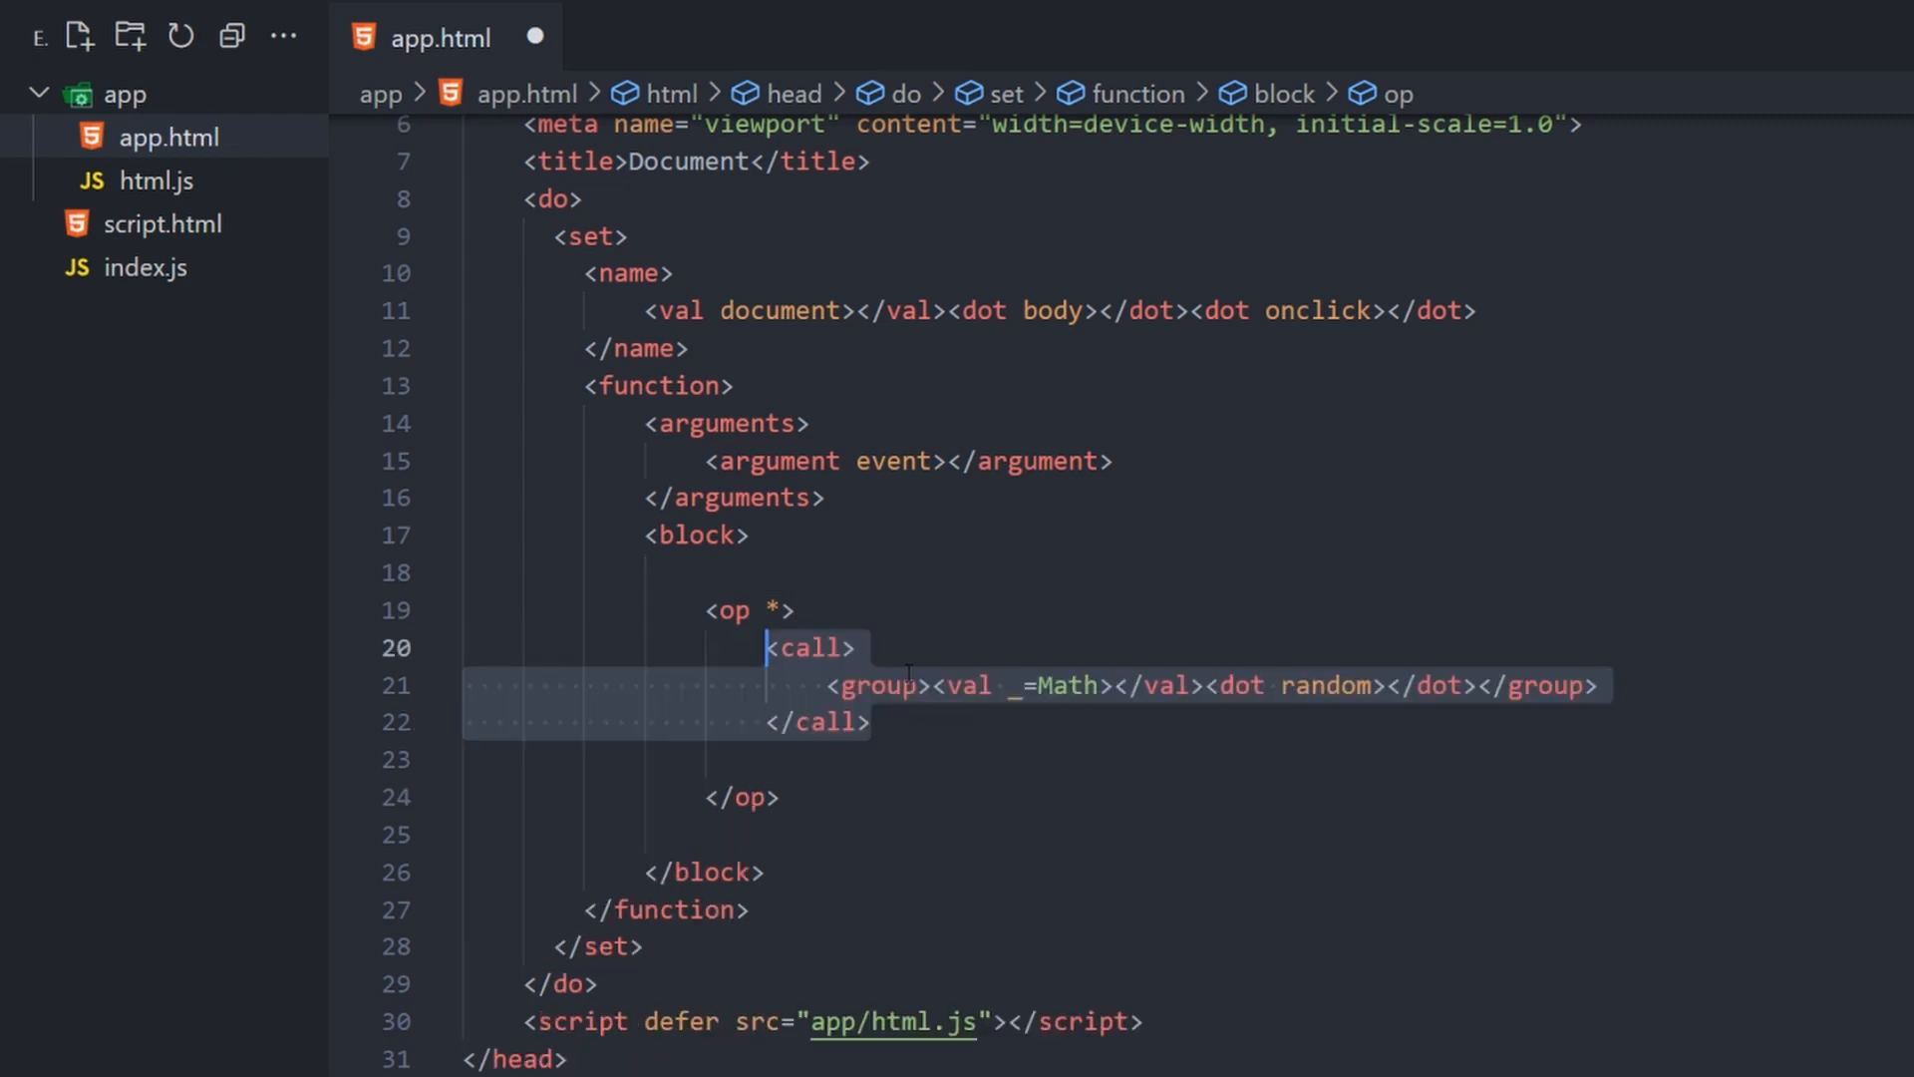
pyautogui.write('<int>16777215</int>')
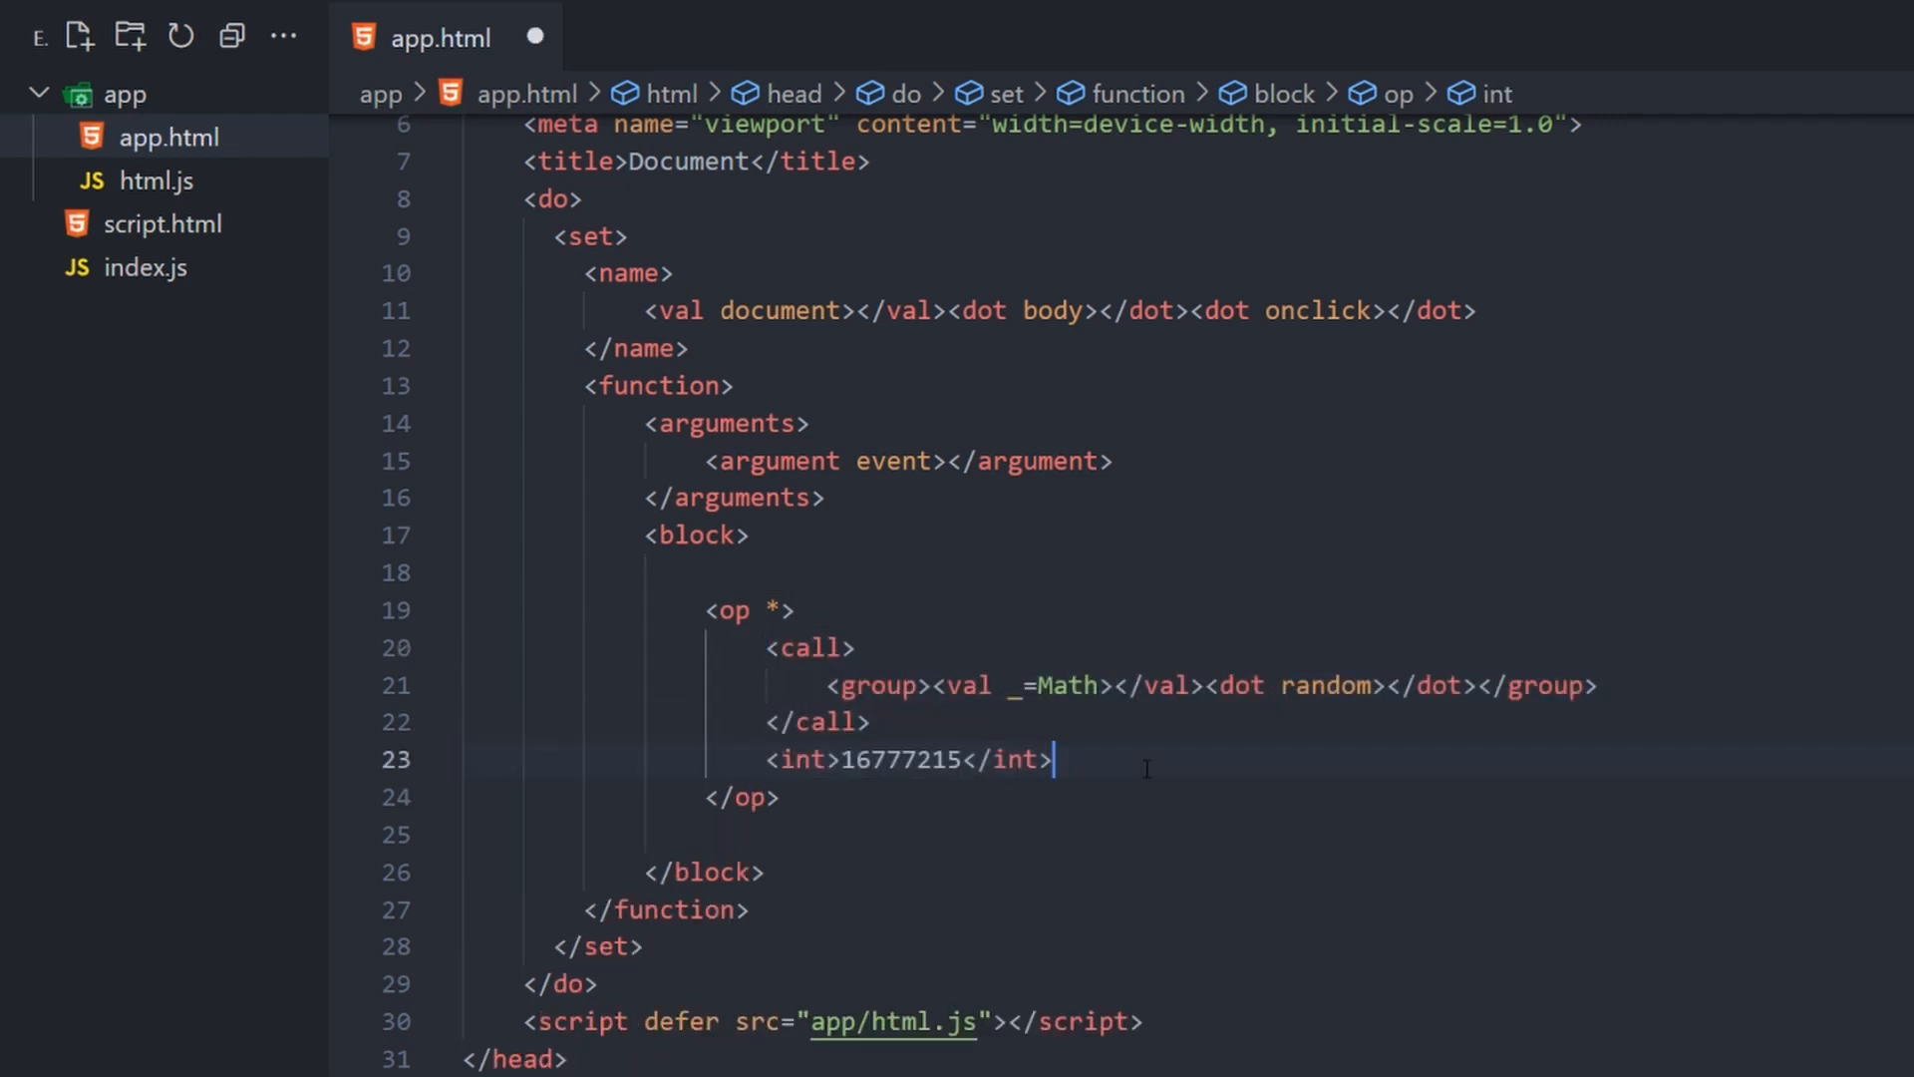
pyautogui.click(706, 573)
pyautogui.hotkey('ctrl', 'v')
pyautogui.hotkey('ctrl', 'v')
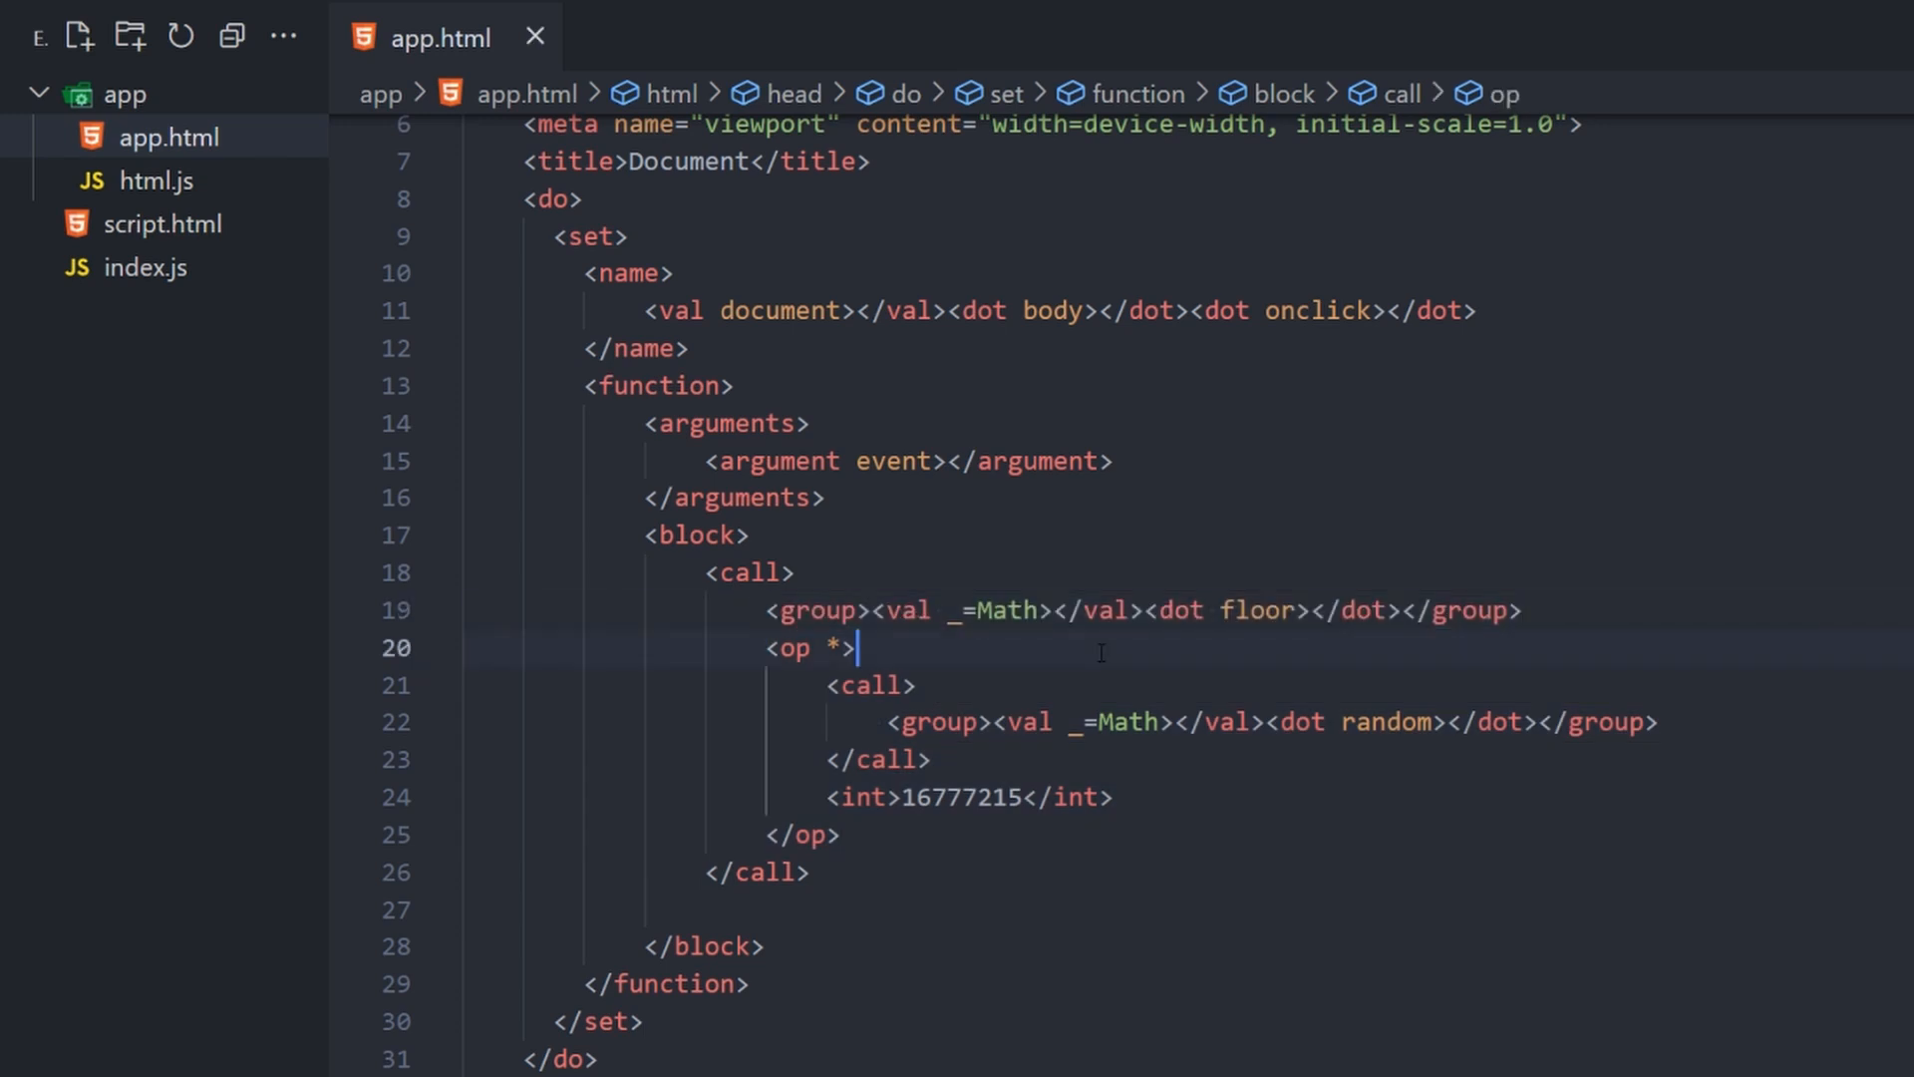
pyautogui.hotkey('ctrl', 'v')
# - Convert the floored value with toString(16), prefix it with '#', and save app.html
pyautogui.write('<group>')
pyautogui.write('</group>')
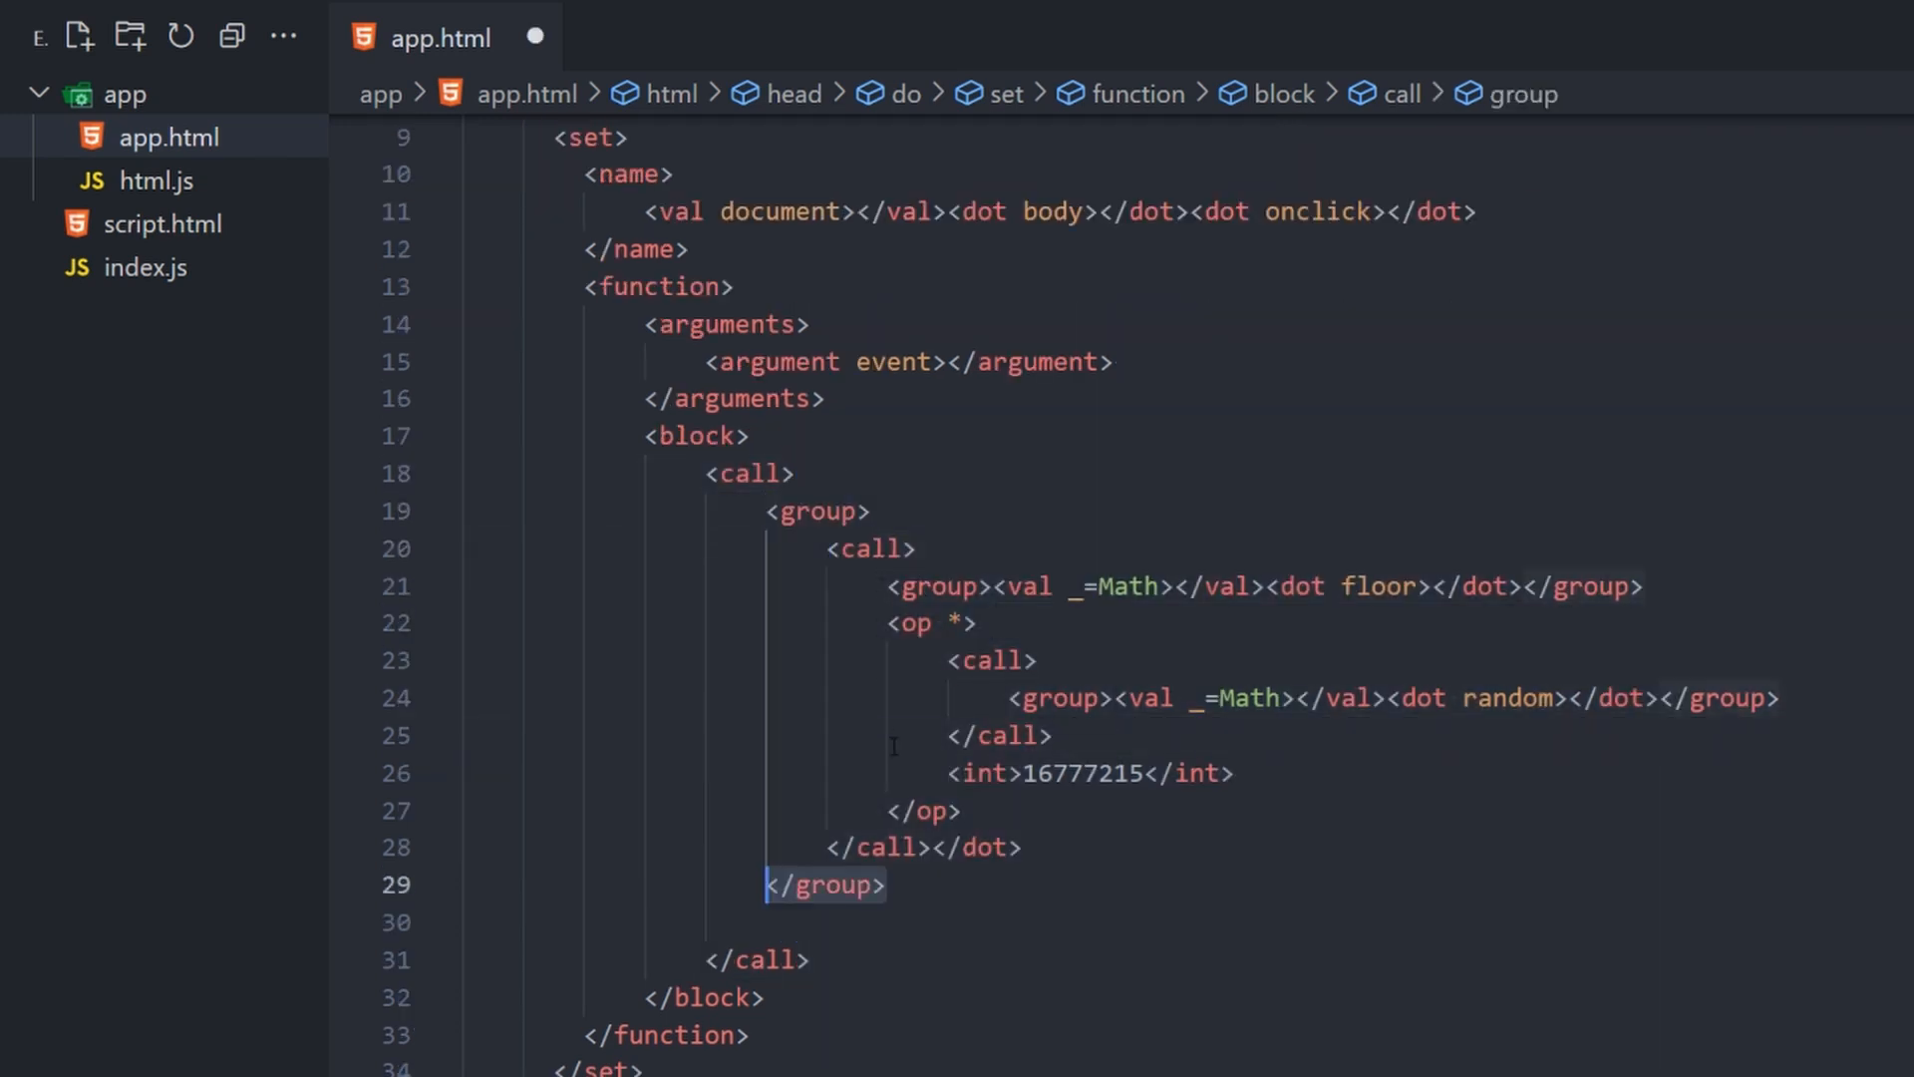
pyautogui.write('<dot _=toString>')
pyautogui.hotkey('ctrl', 'v')
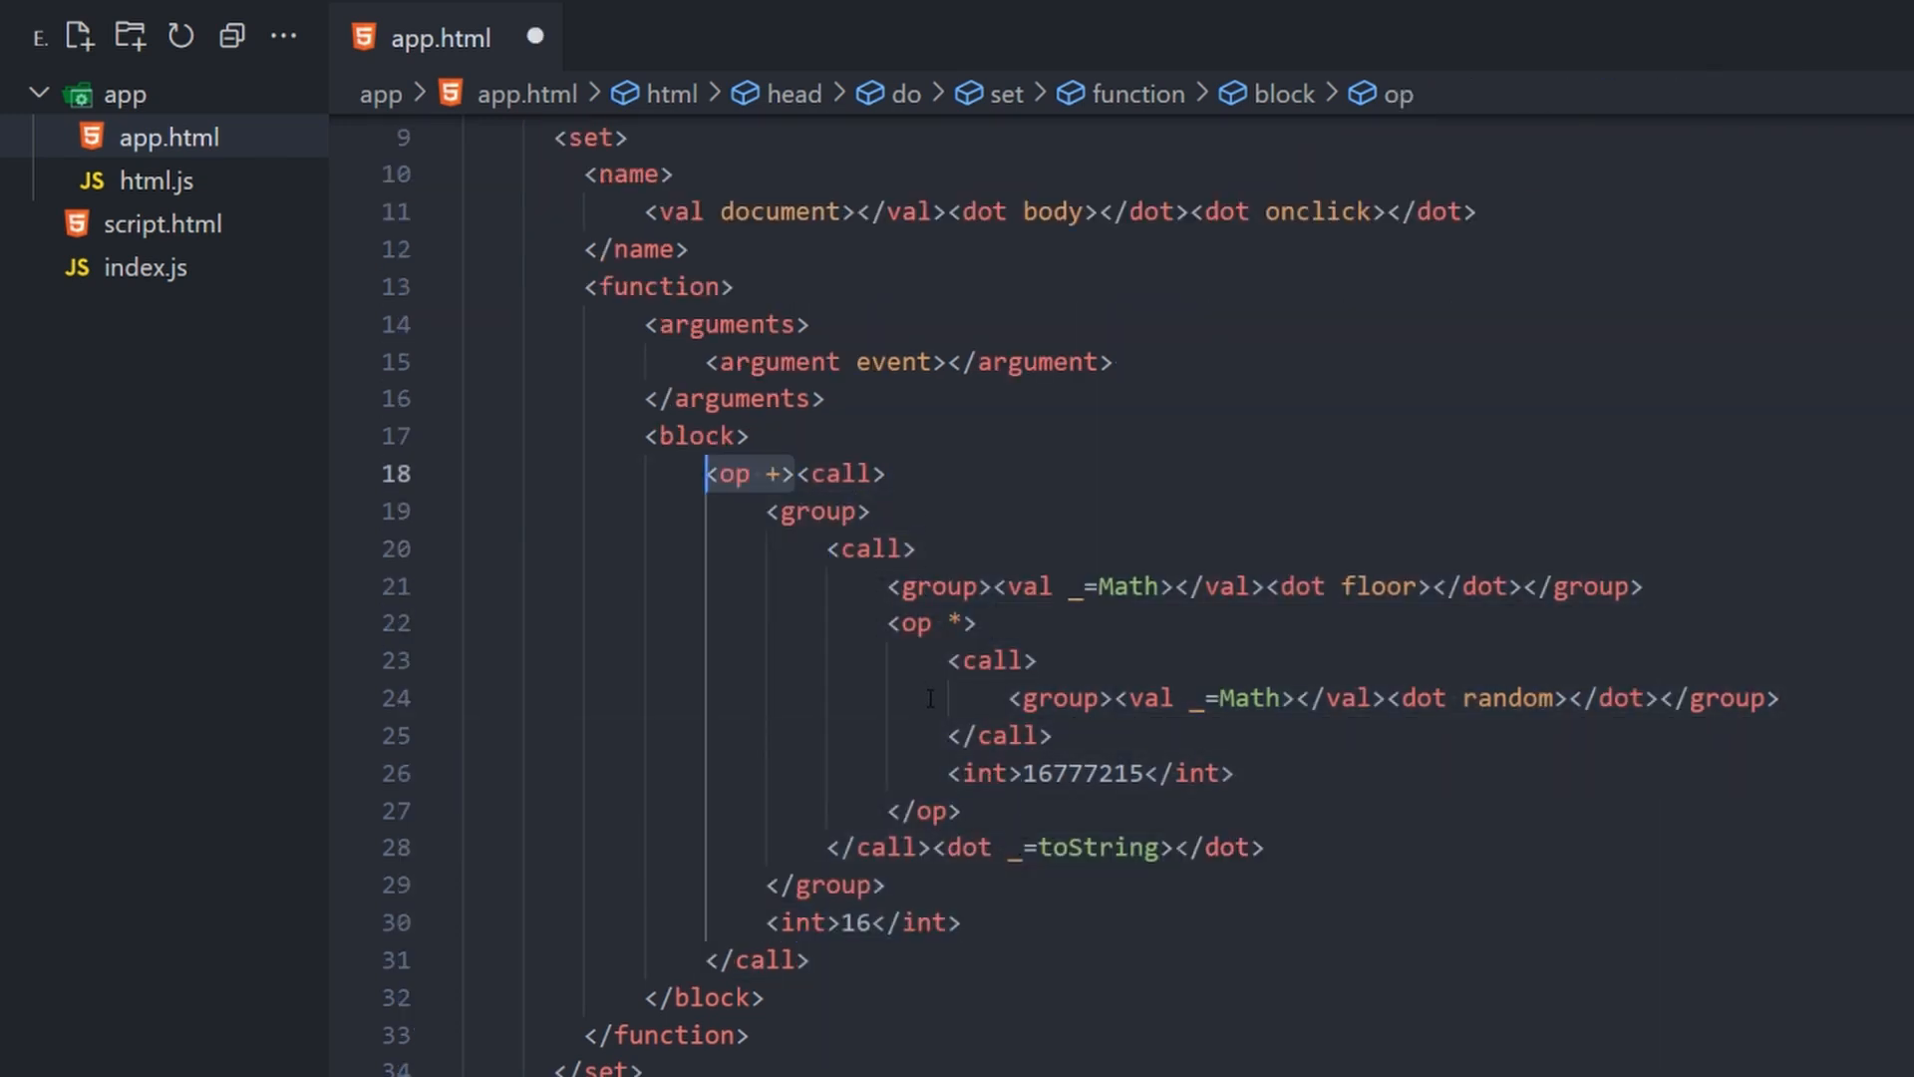
pyautogui.write('</op>')
pyautogui.write('<str>#</str>')
pyautogui.hotkey('ctrl', 's')
pyautogui.click(994, 510)
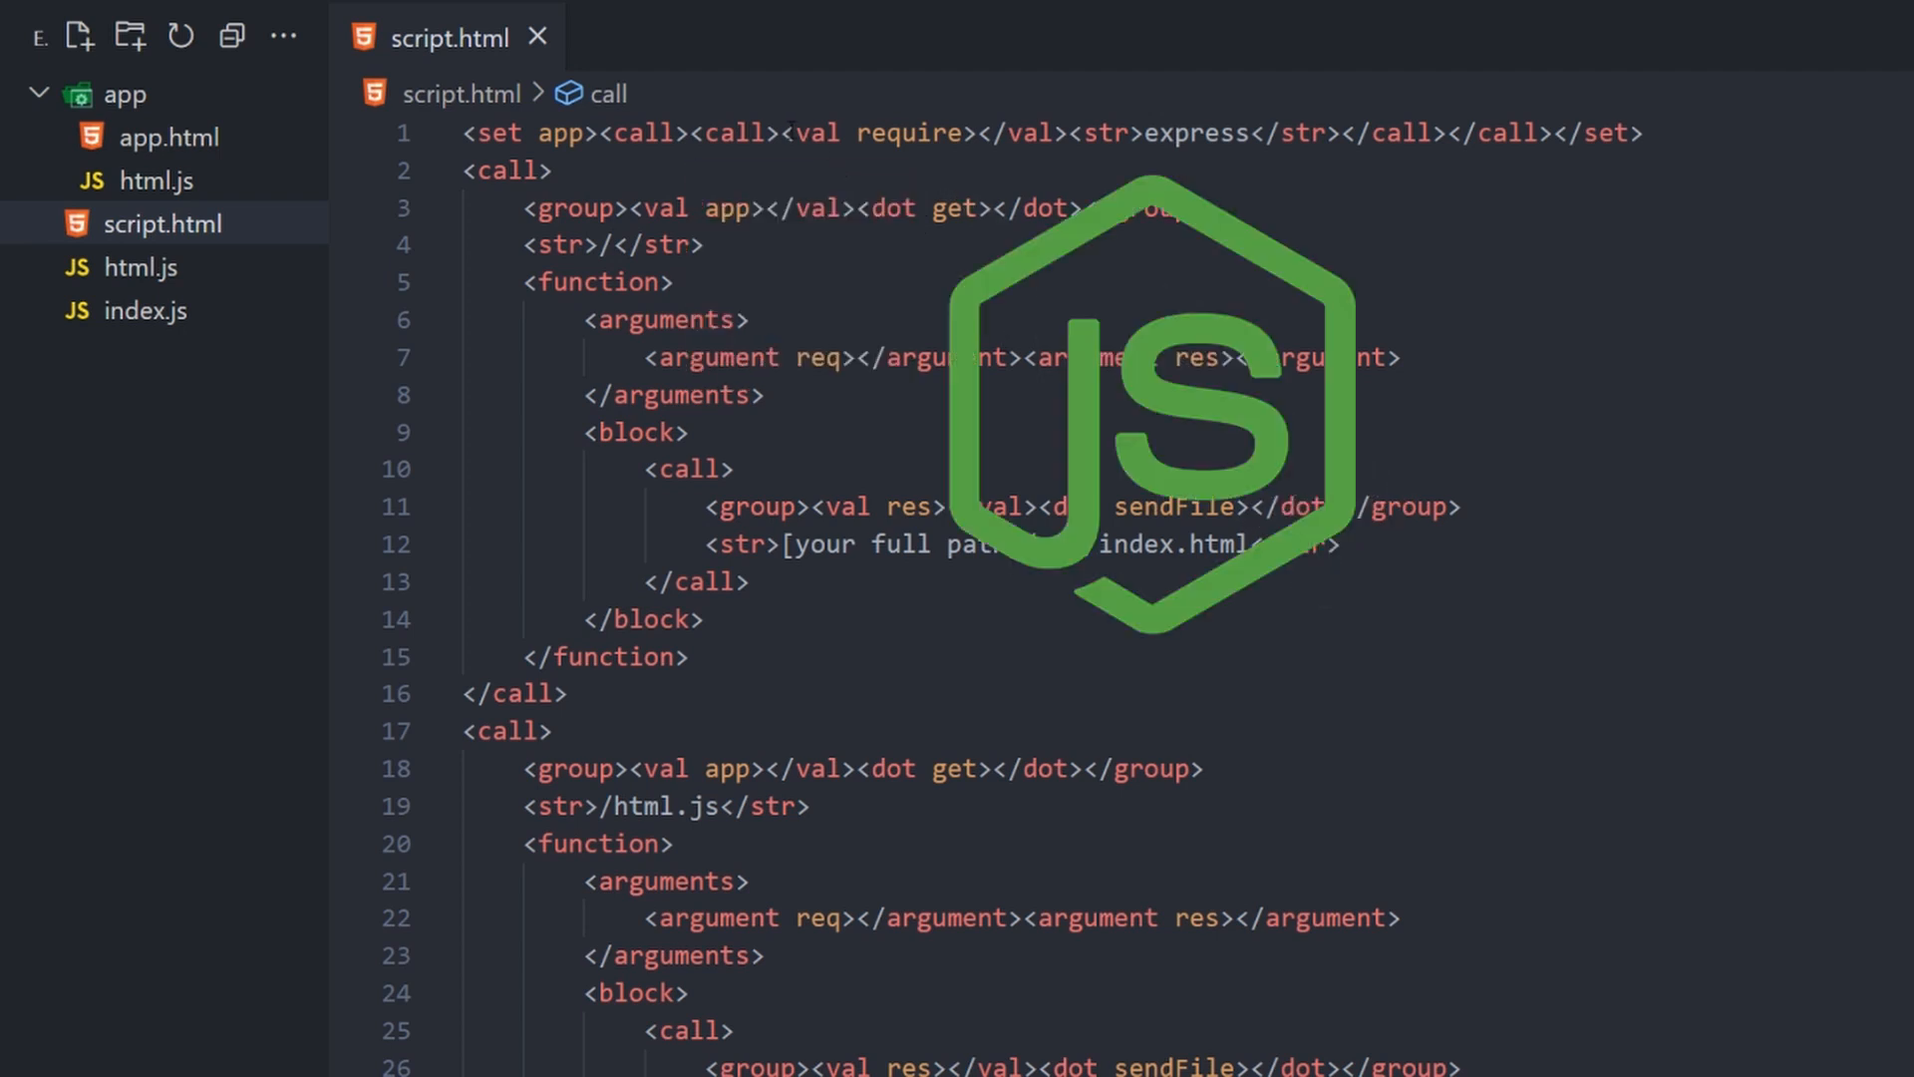
pyautogui.moveTo(782, 131); pyautogui.dragTo(1193, 133)
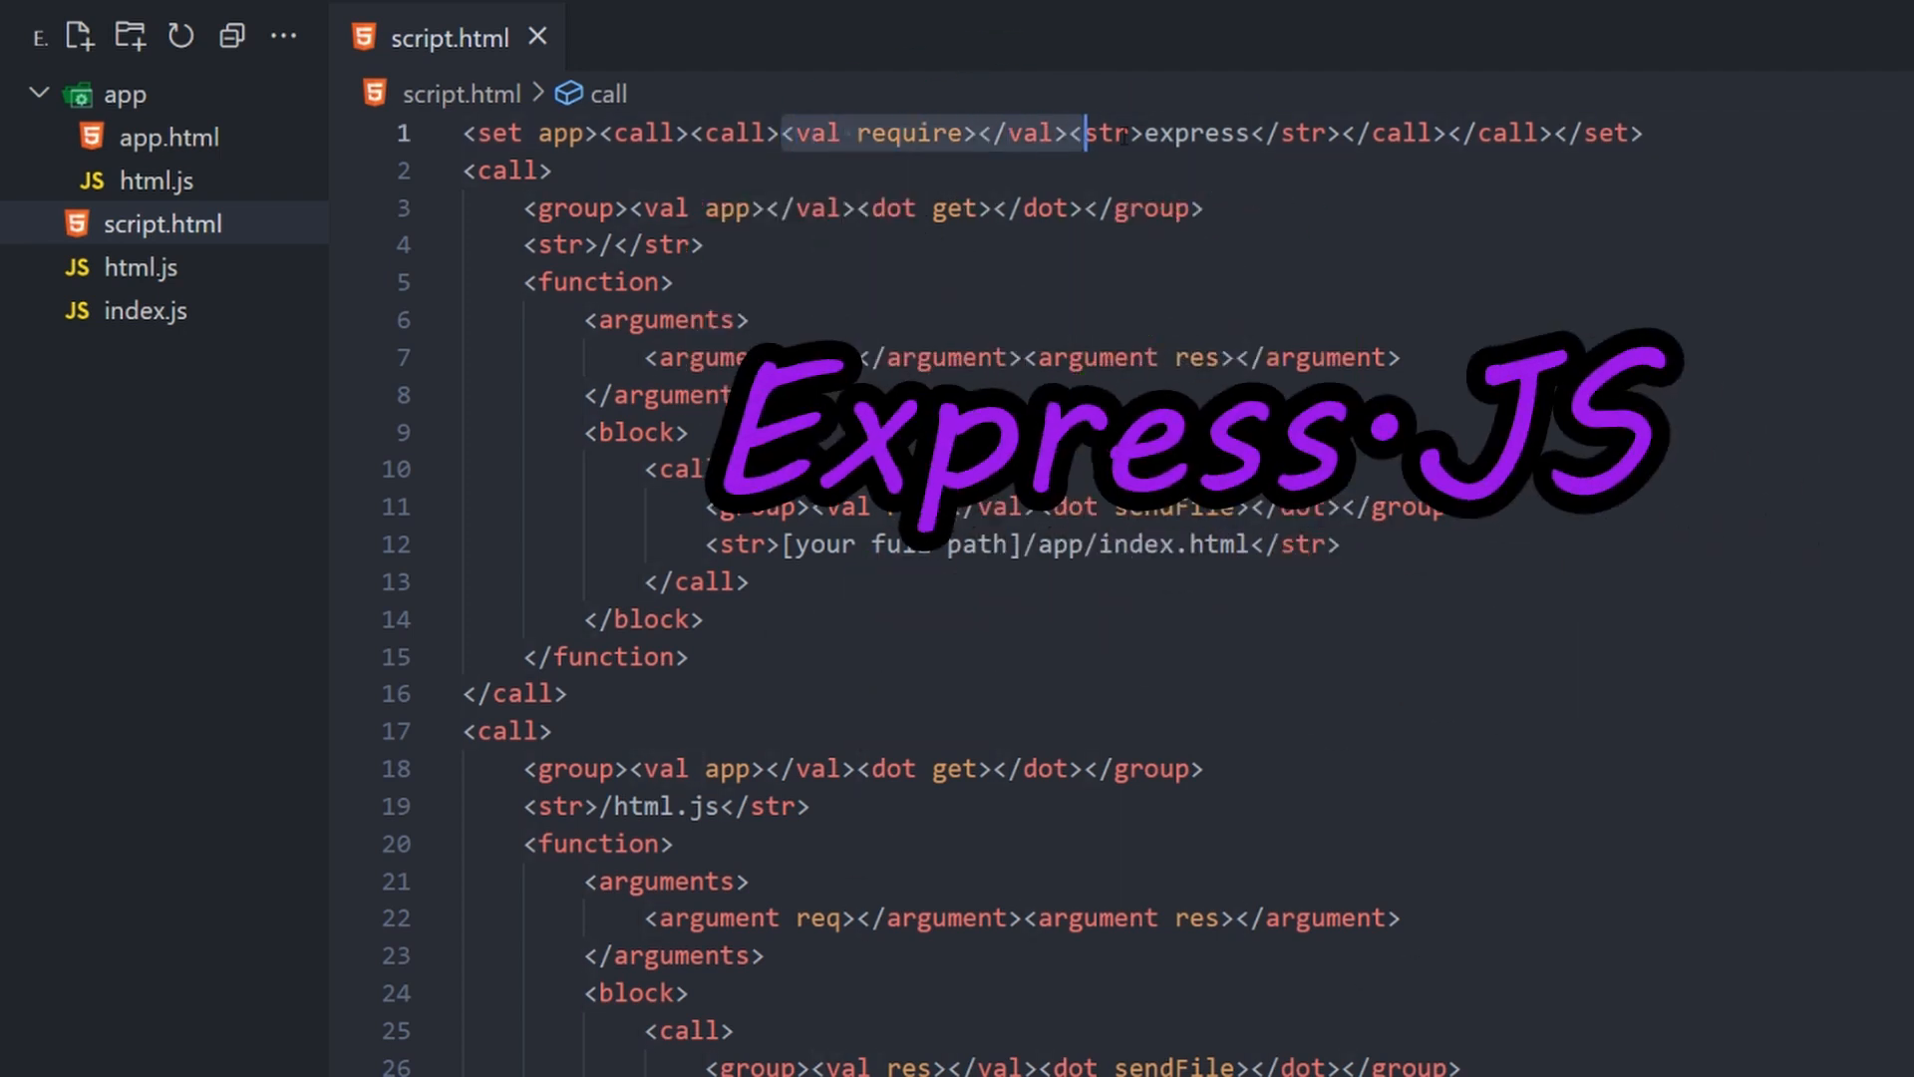
pyautogui.click(1194, 132)
pyautogui.scroll(-5, 923, 449)
pyautogui.scroll(-3, 923, 449)
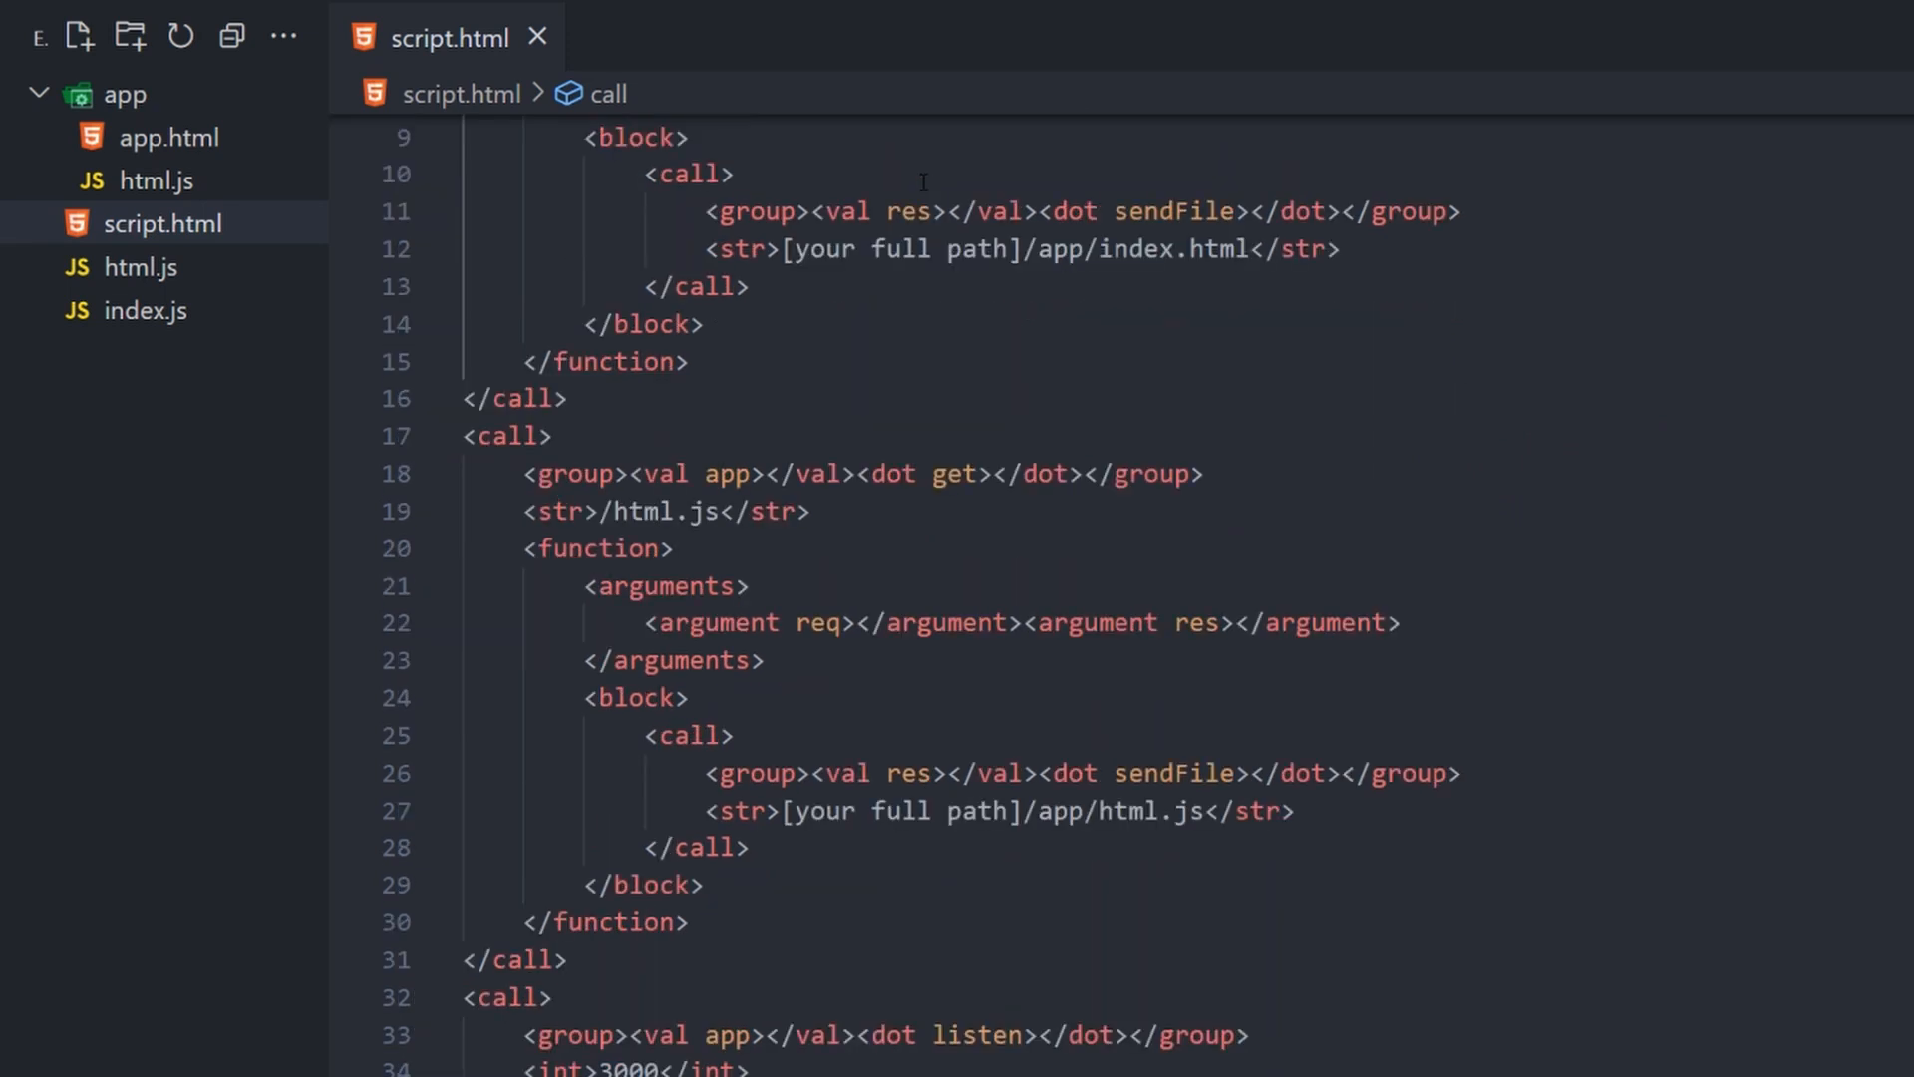
pyautogui.scroll(-3, 923, 183)
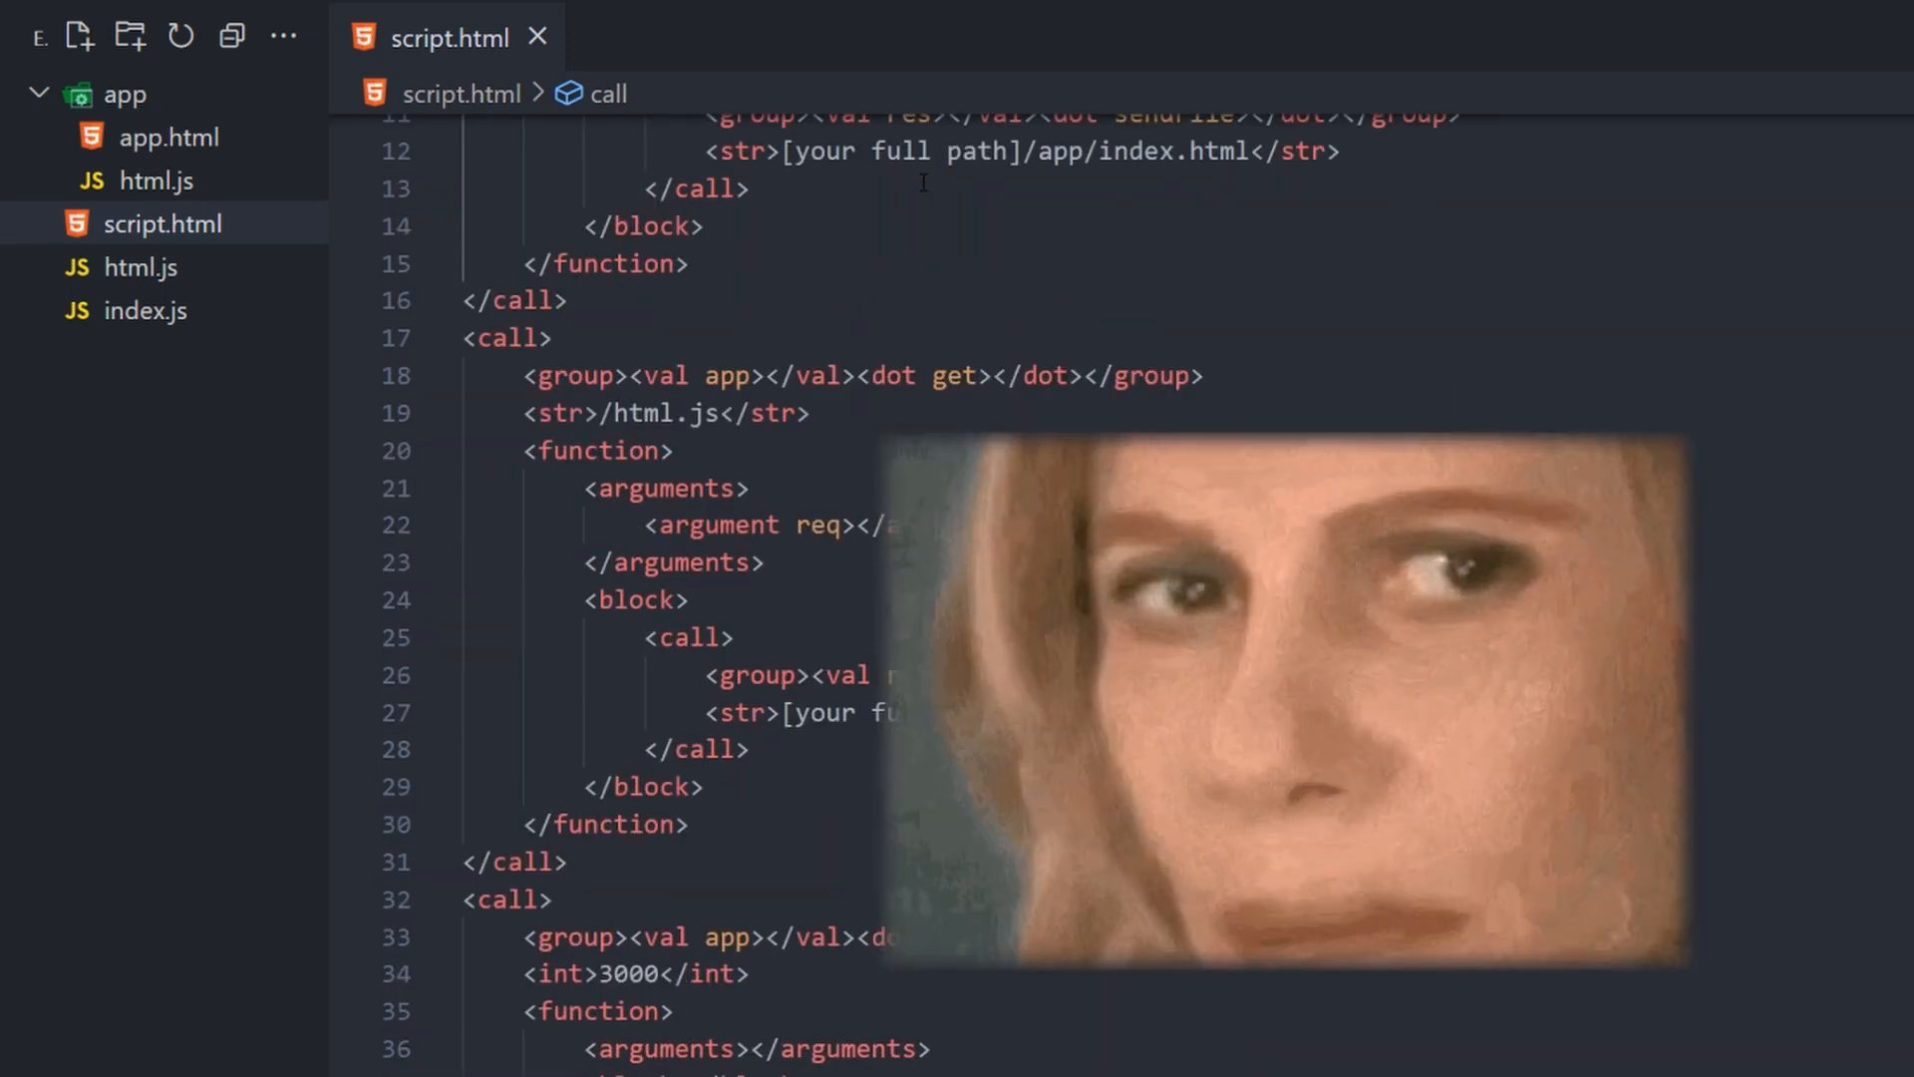
pyautogui.scroll(-5, 923, 182)
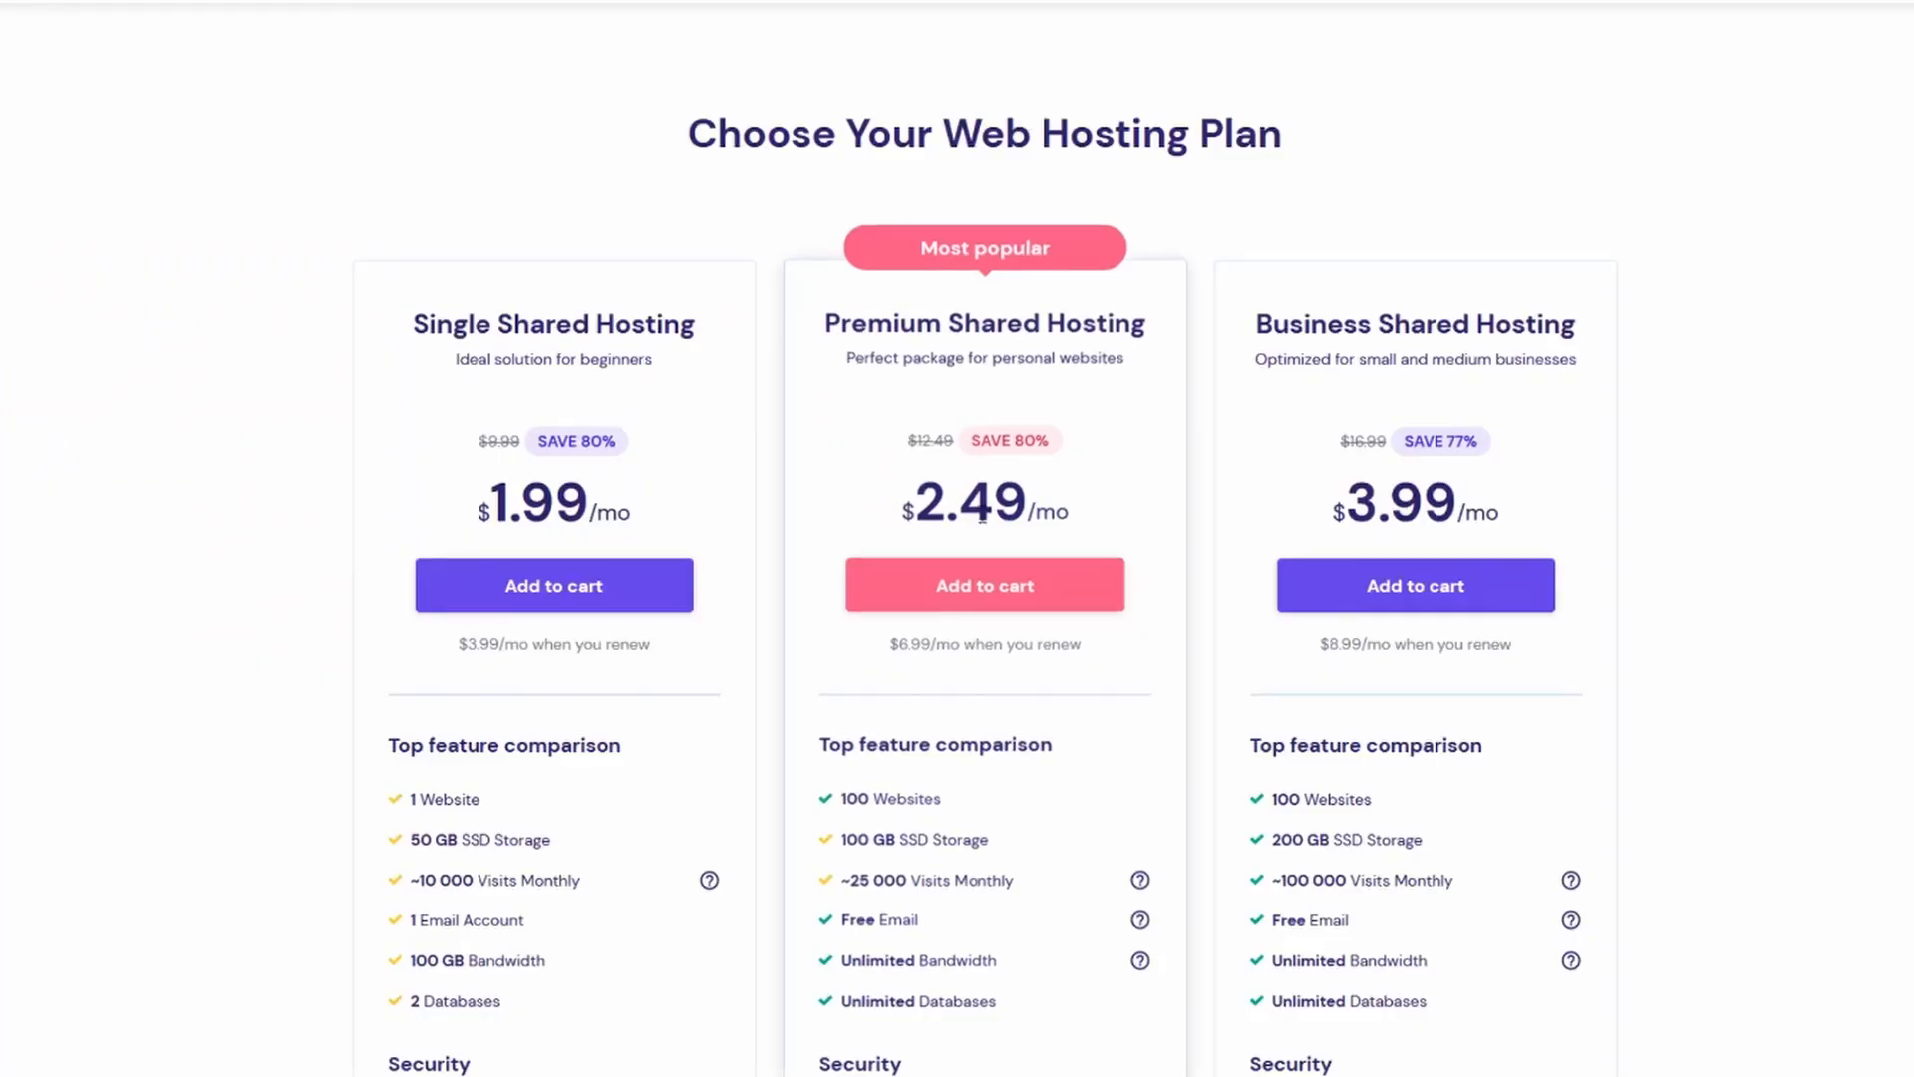
# - Add Premium Shared Hosting to the cart and apply the discount coupon code at checkout
pyautogui.click(970, 598)
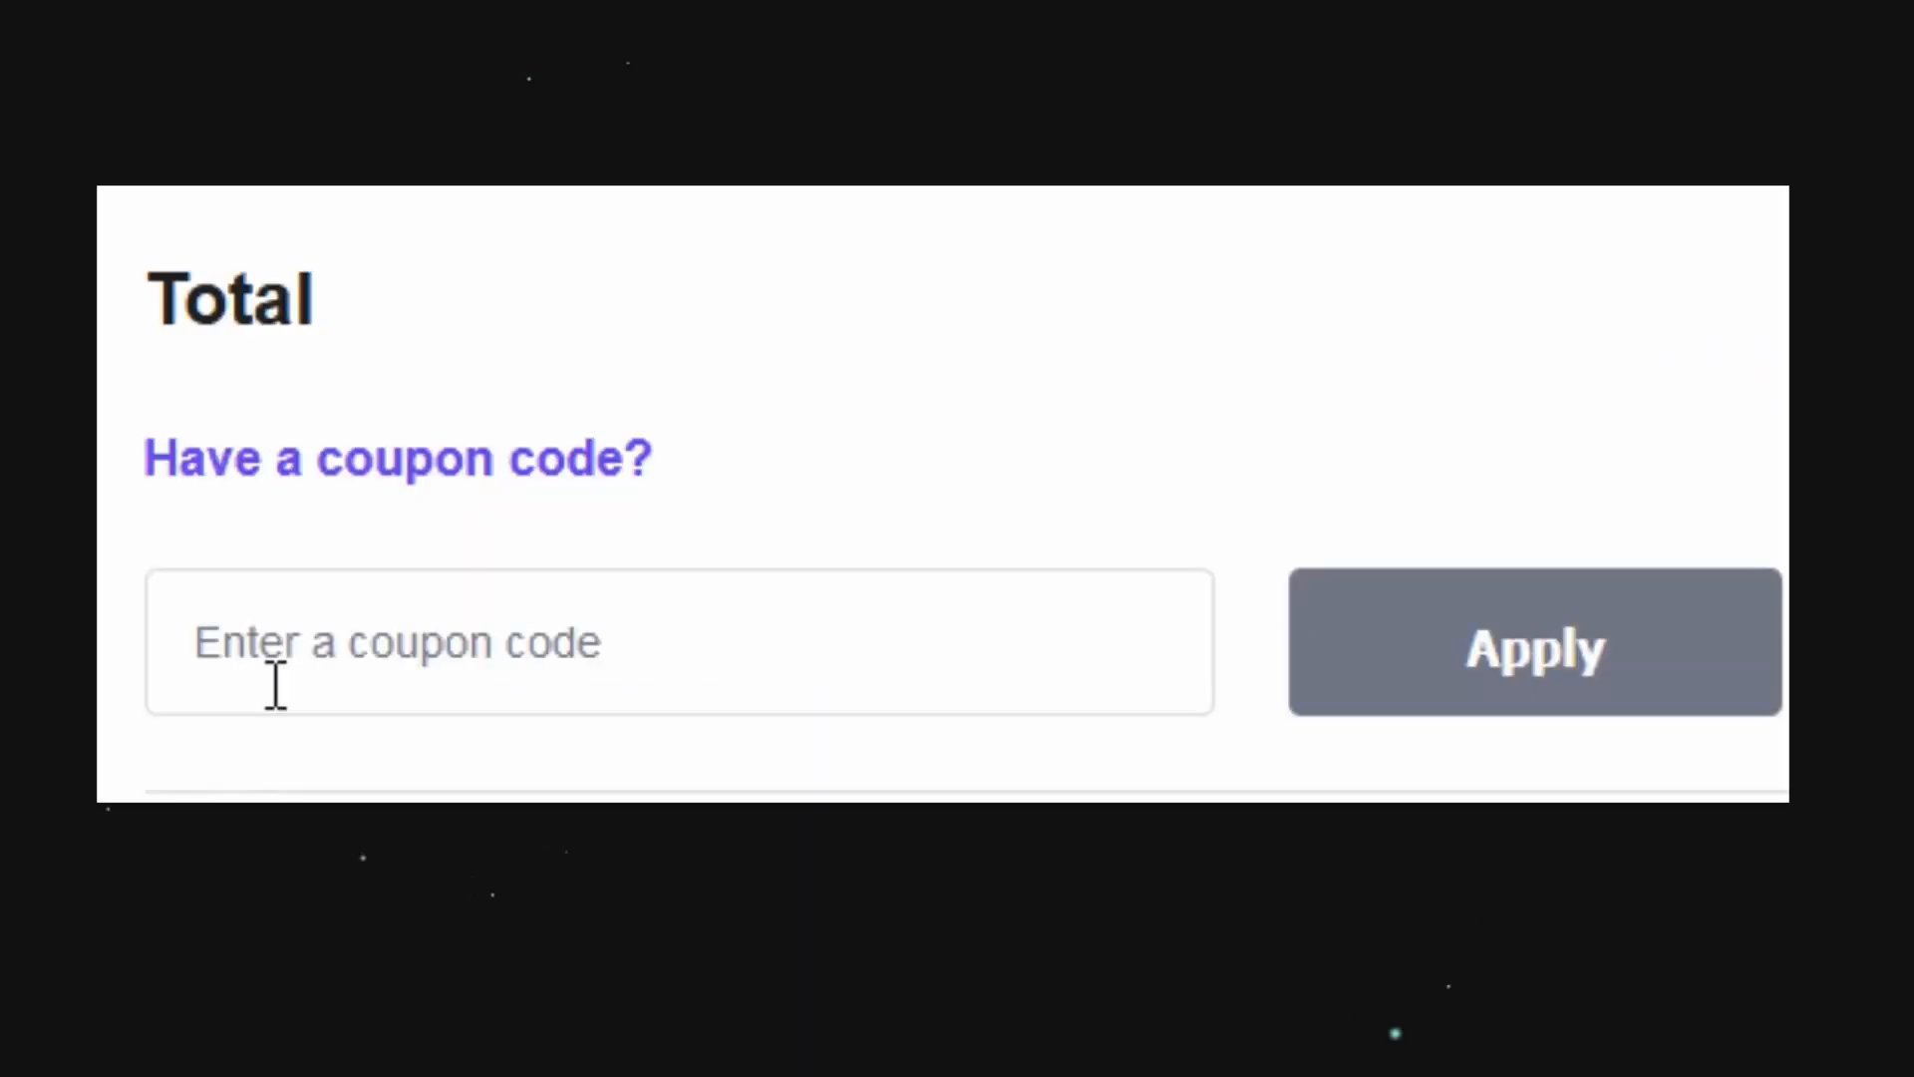
pyautogui.click(278, 643)
pyautogui.write('ABYTEOFCODE')
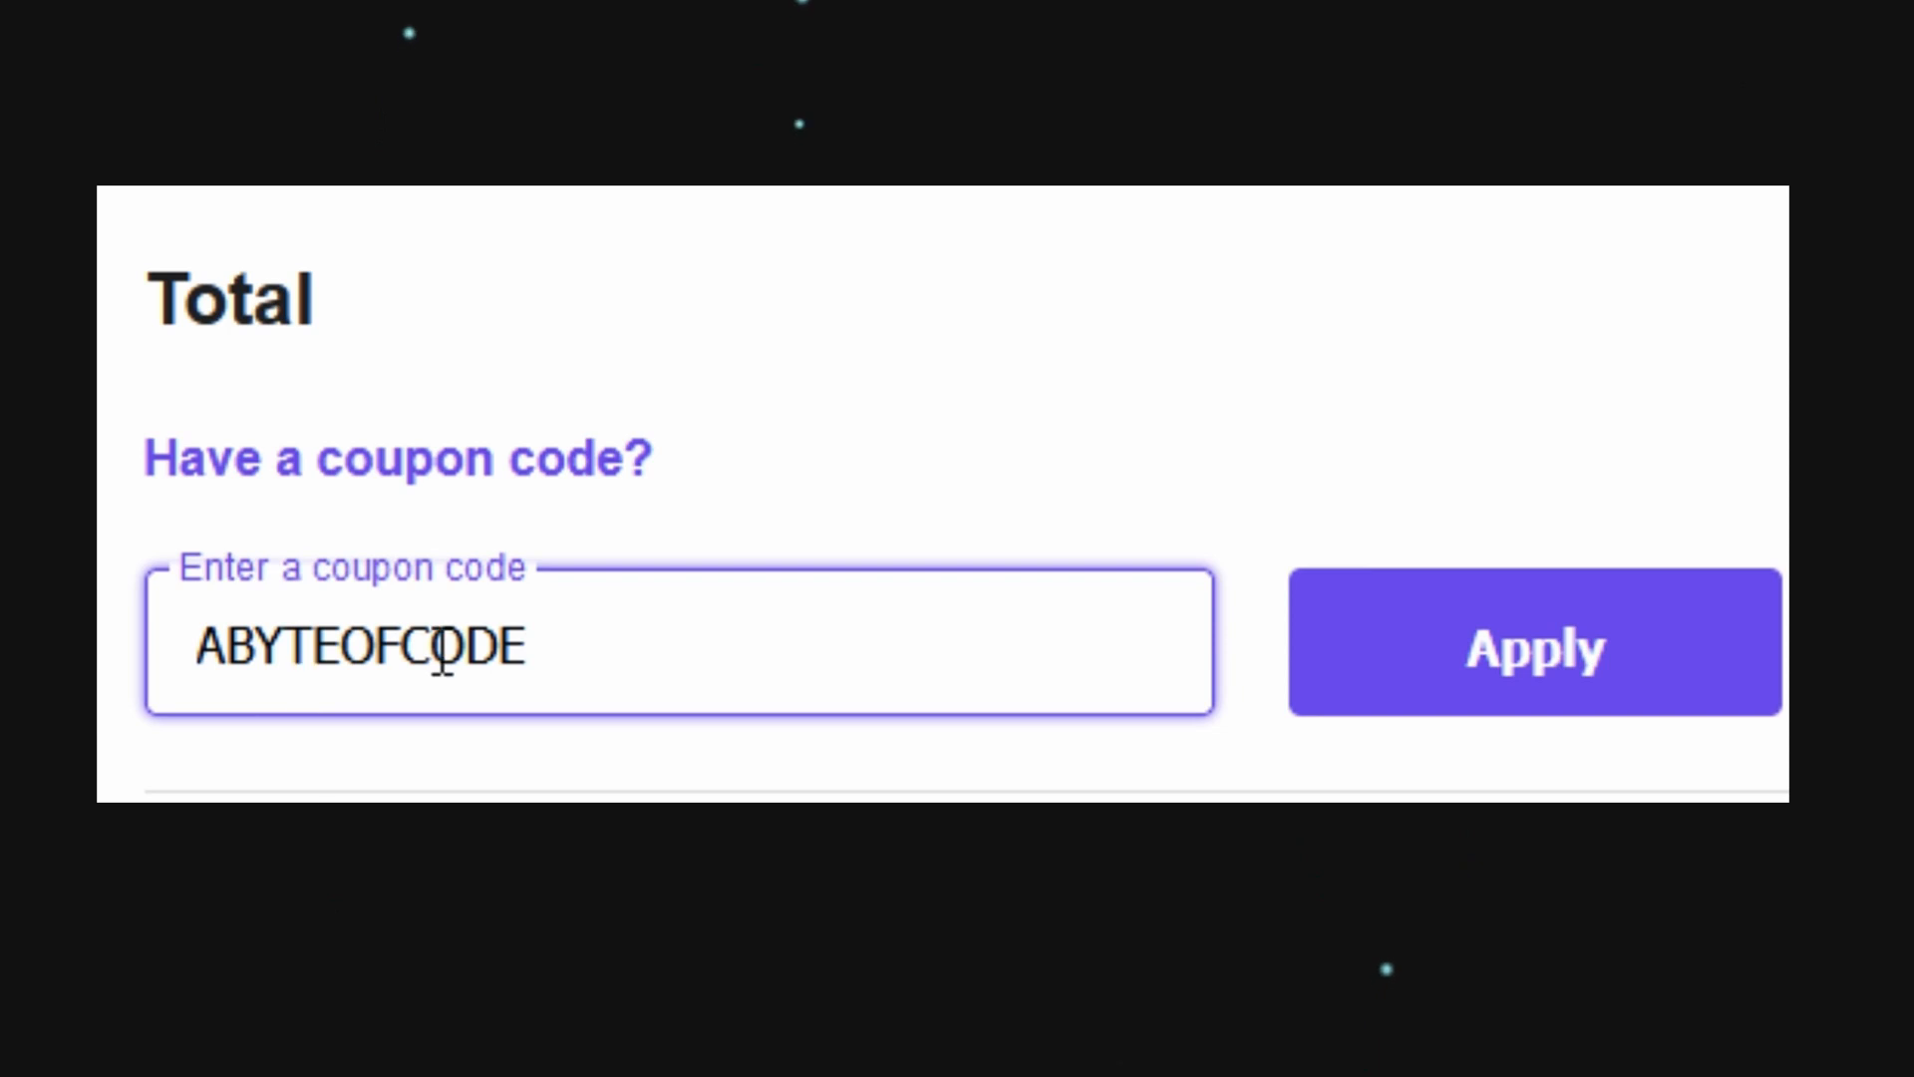
pyautogui.click(1535, 644)
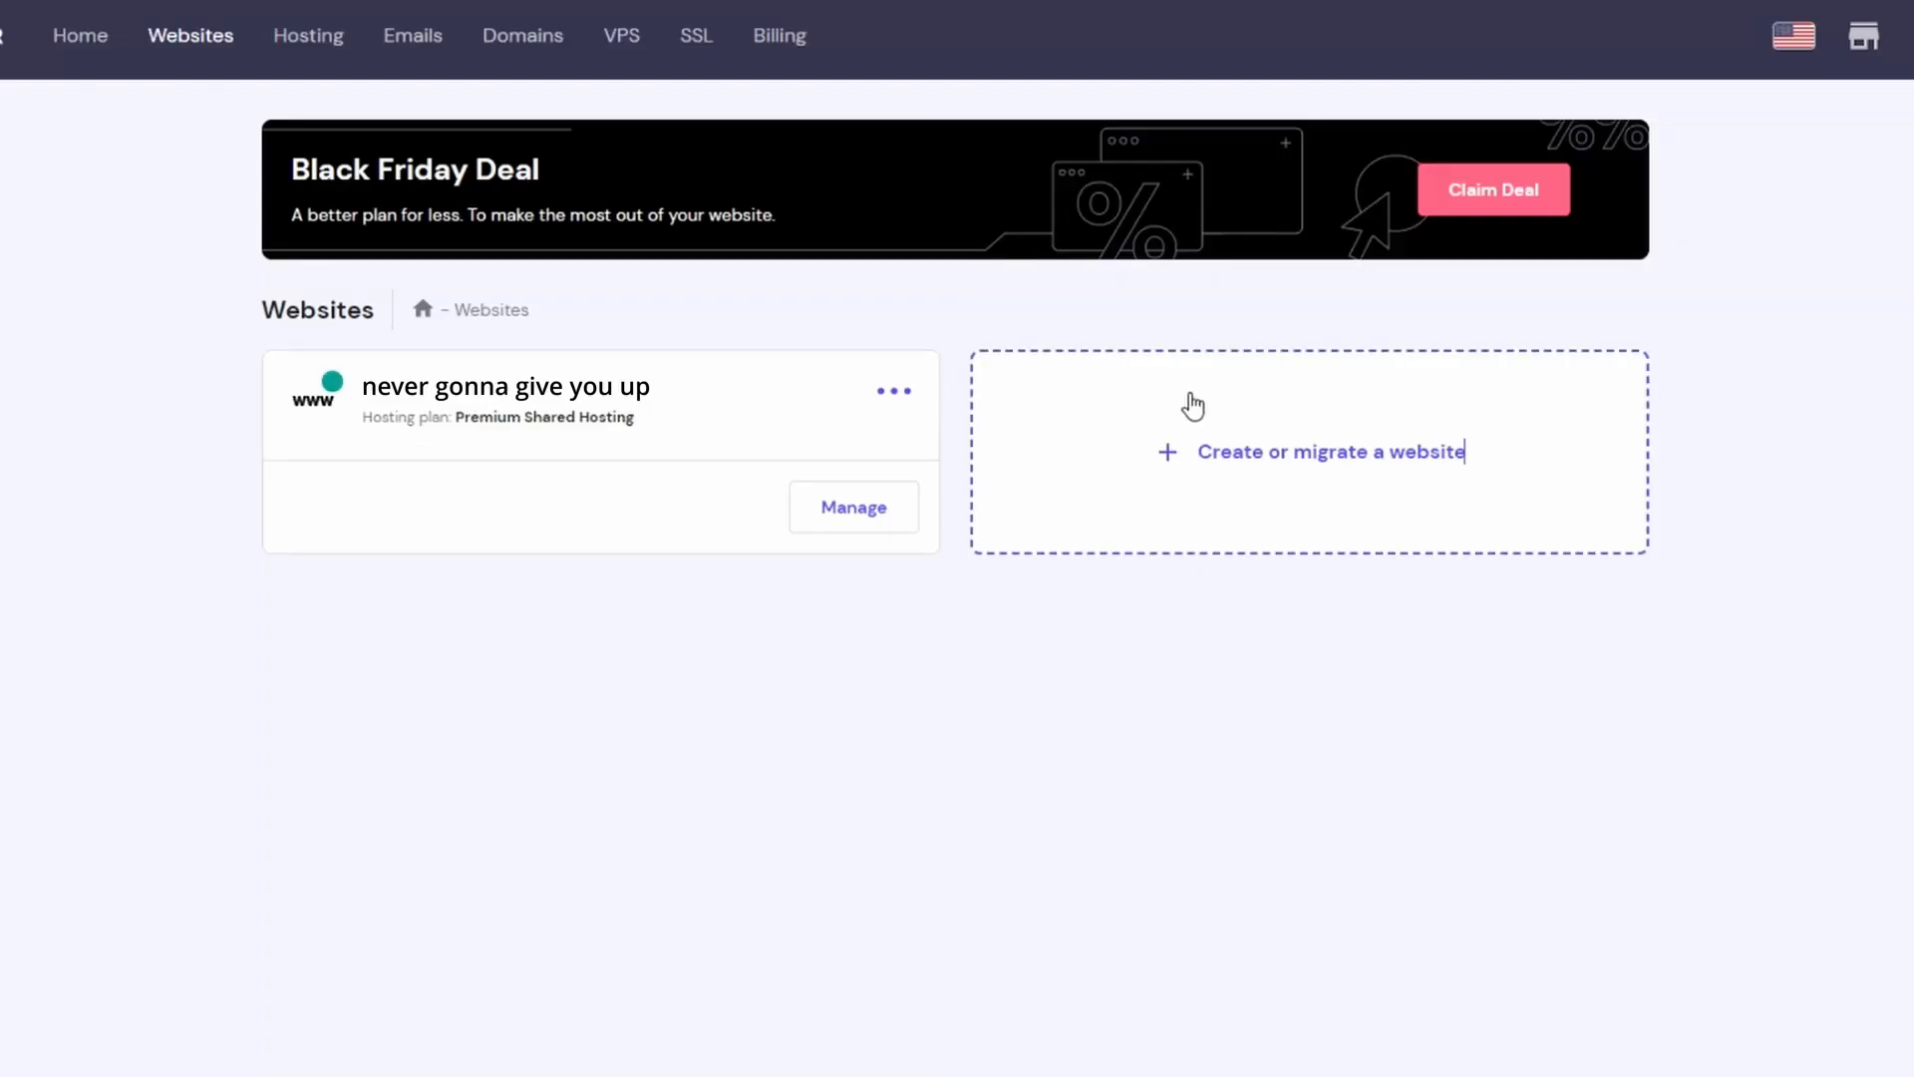
# - Create a new empty Hostinger website on the existing domain, skipping platform selection
pyautogui.click(1311, 451)
pyautogui.click(702, 824)
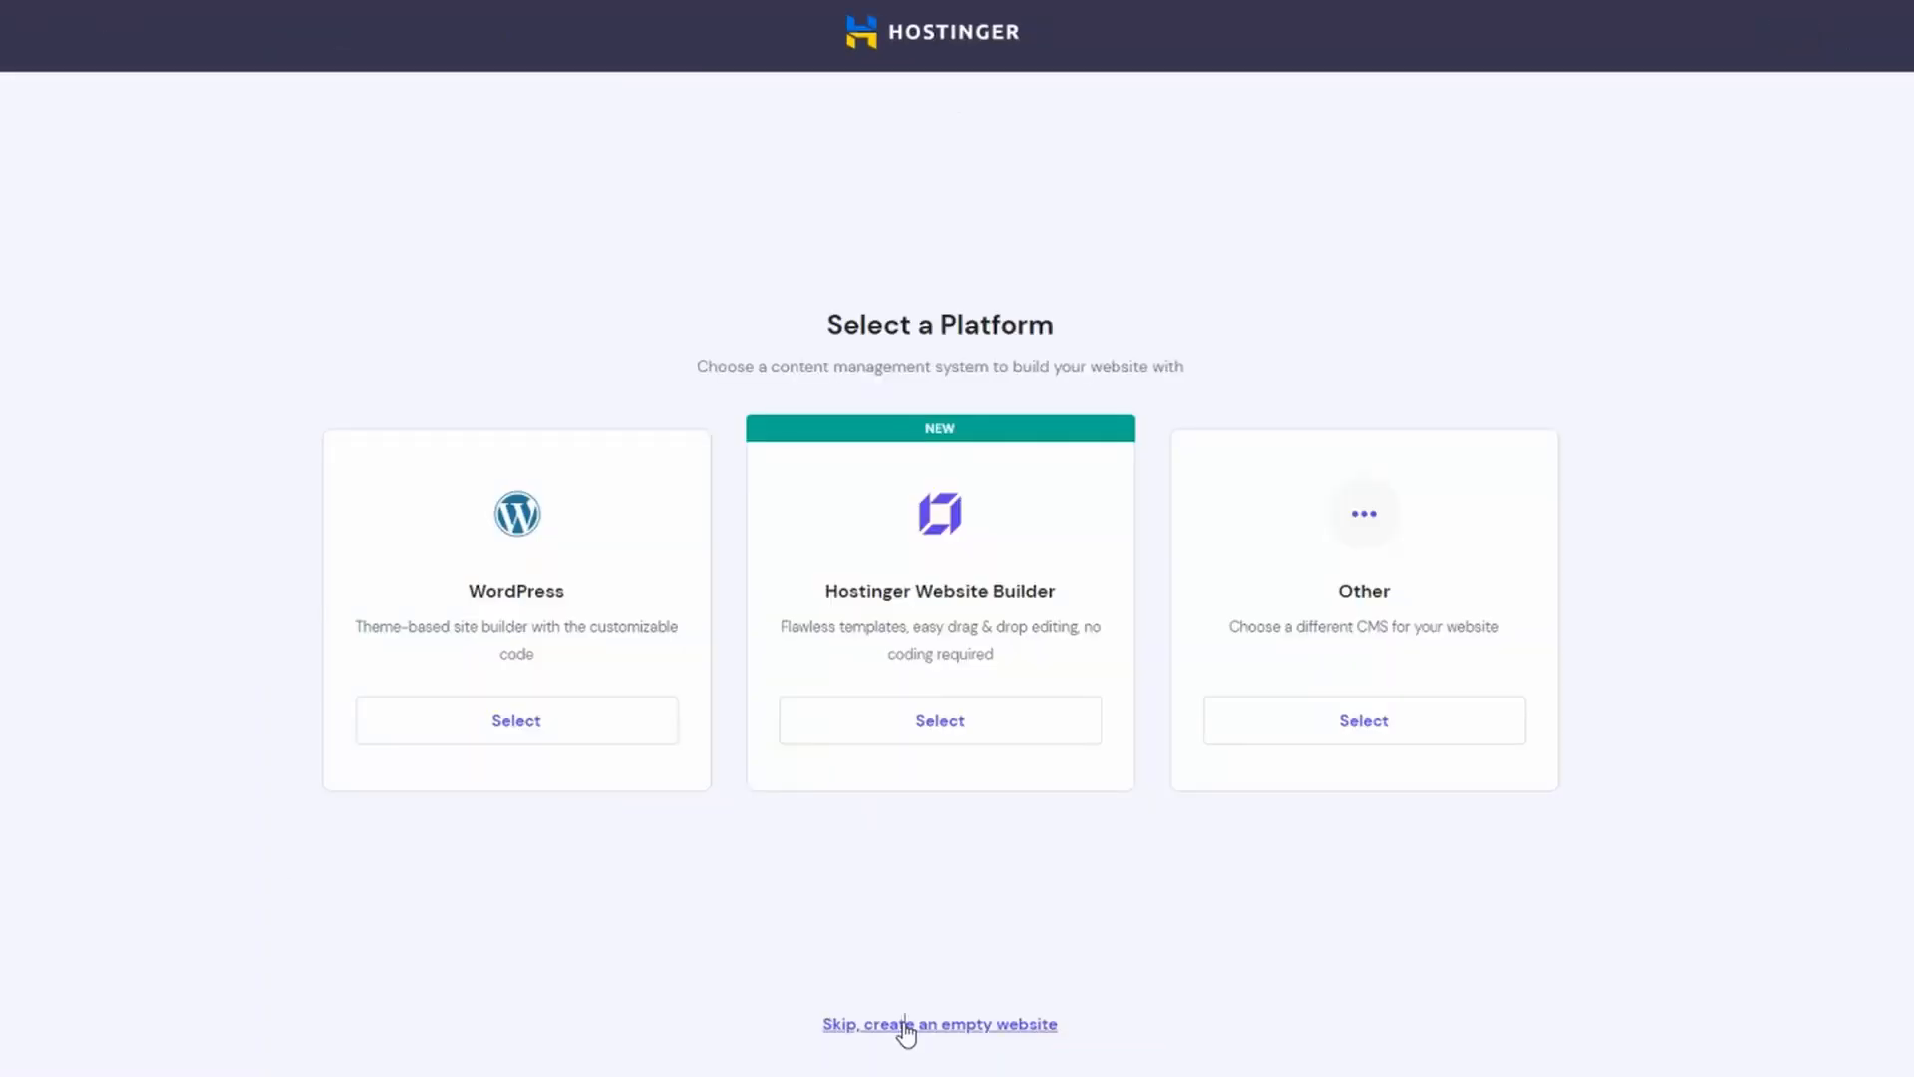
pyautogui.click(905, 1027)
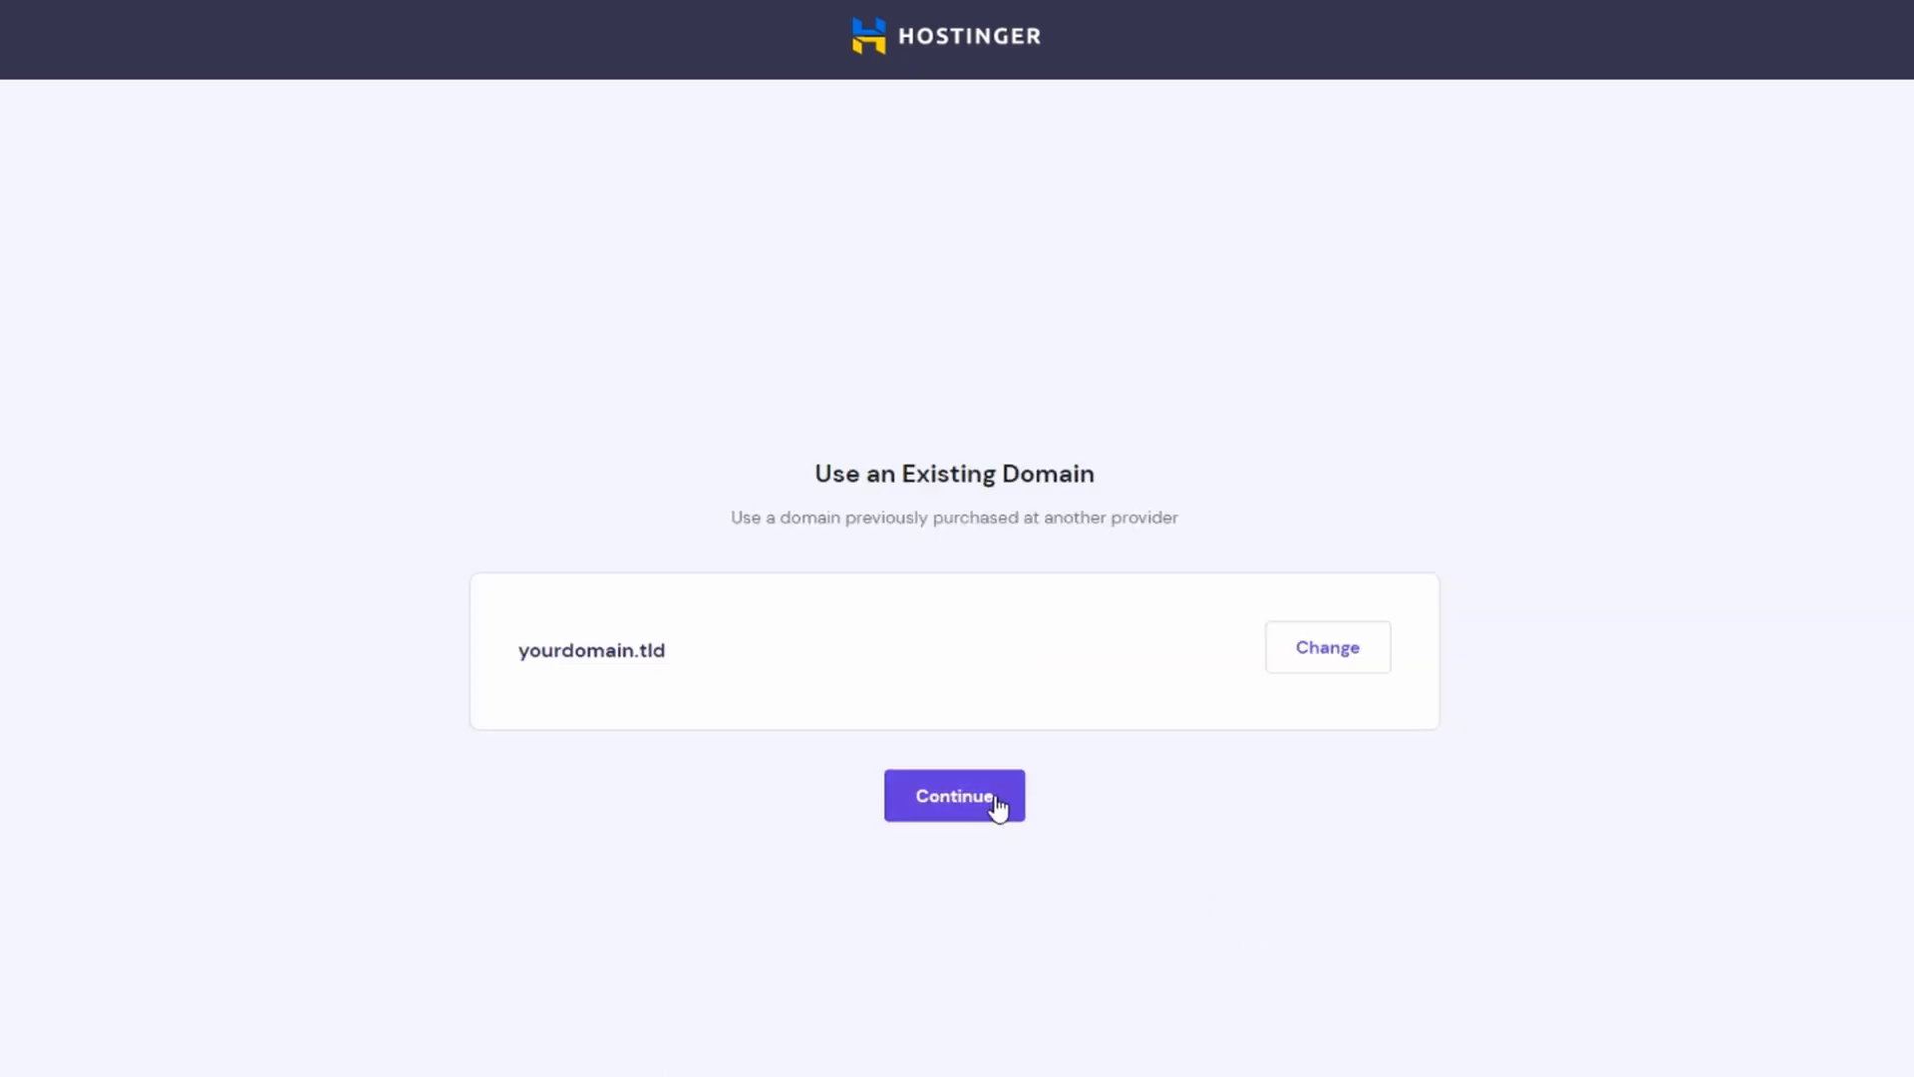
pyautogui.click(954, 795)
pyautogui.click(987, 769)
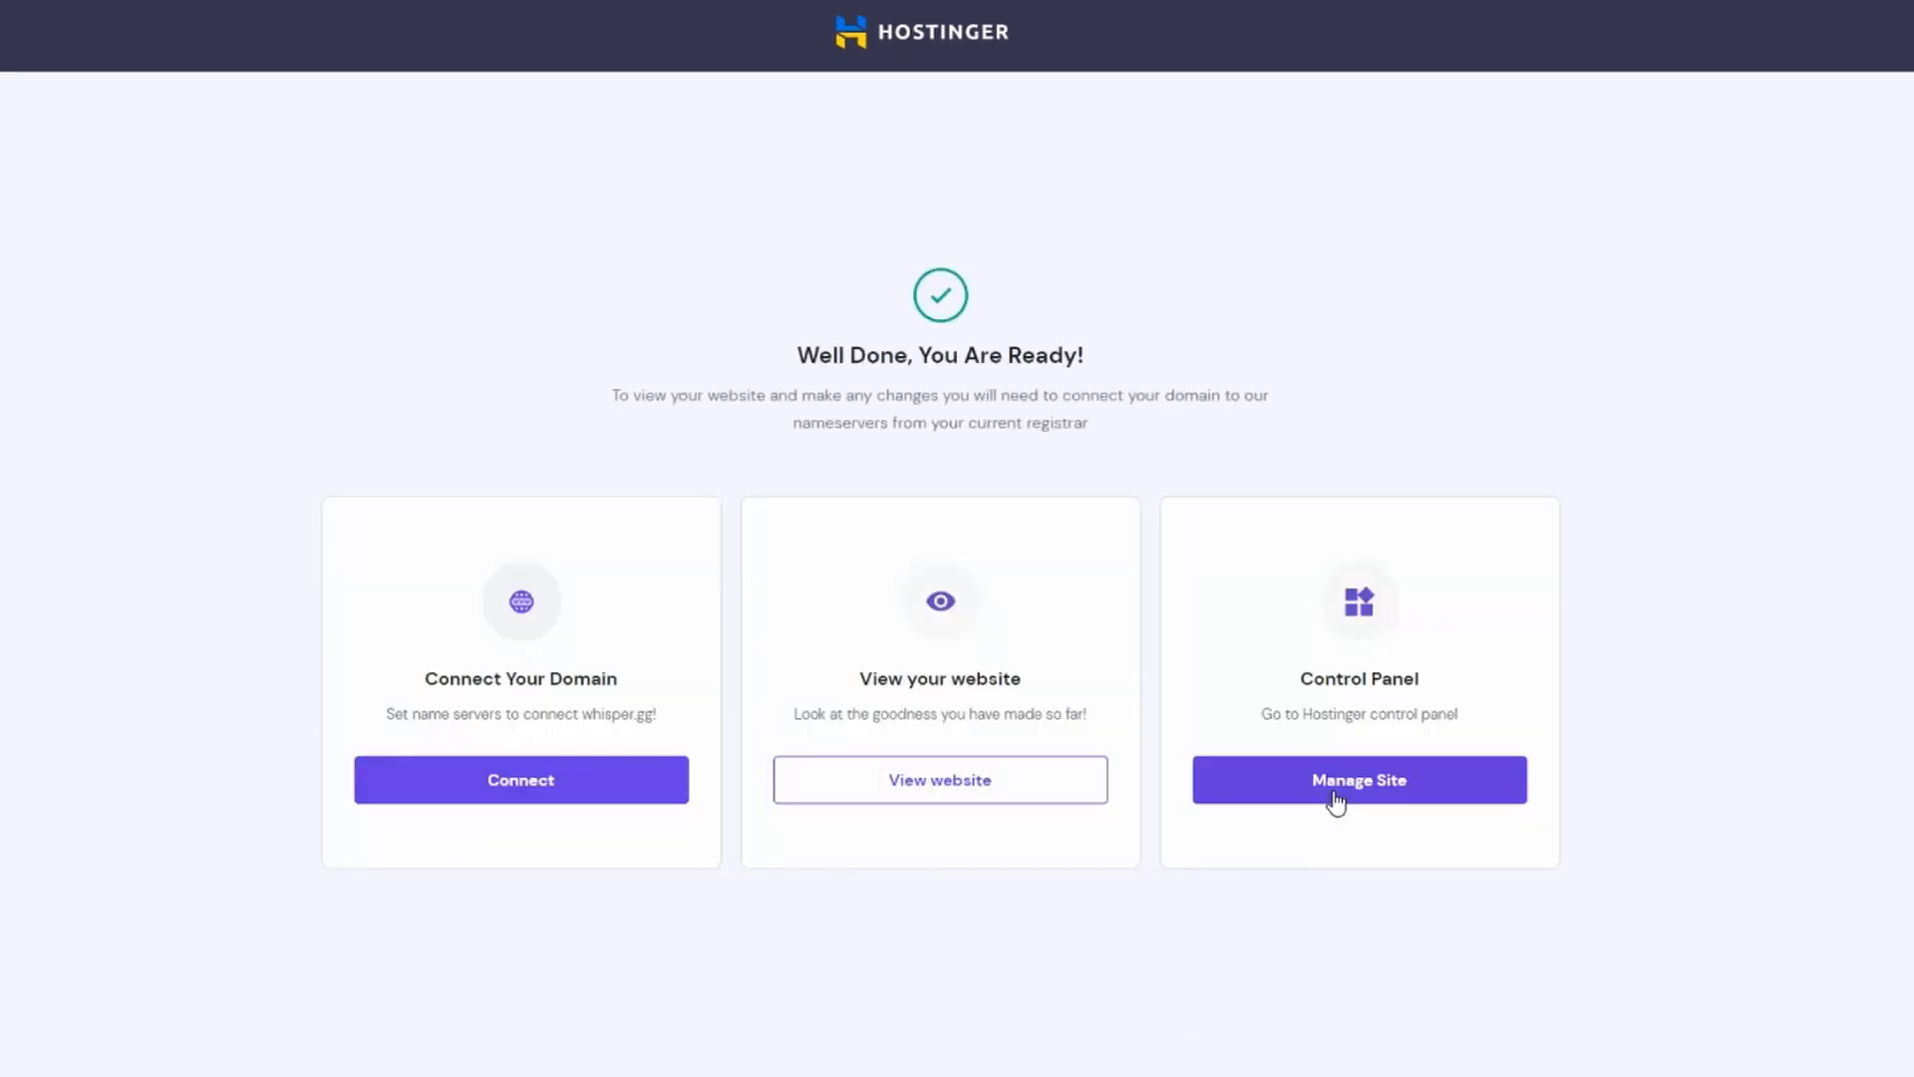
# - Go to the new site's control panel and its File Manager
pyautogui.click(1359, 779)
pyautogui.click(919, 459)
# - Delete default.php from public_html and start creating a new file there
pyautogui.click(446, 214)
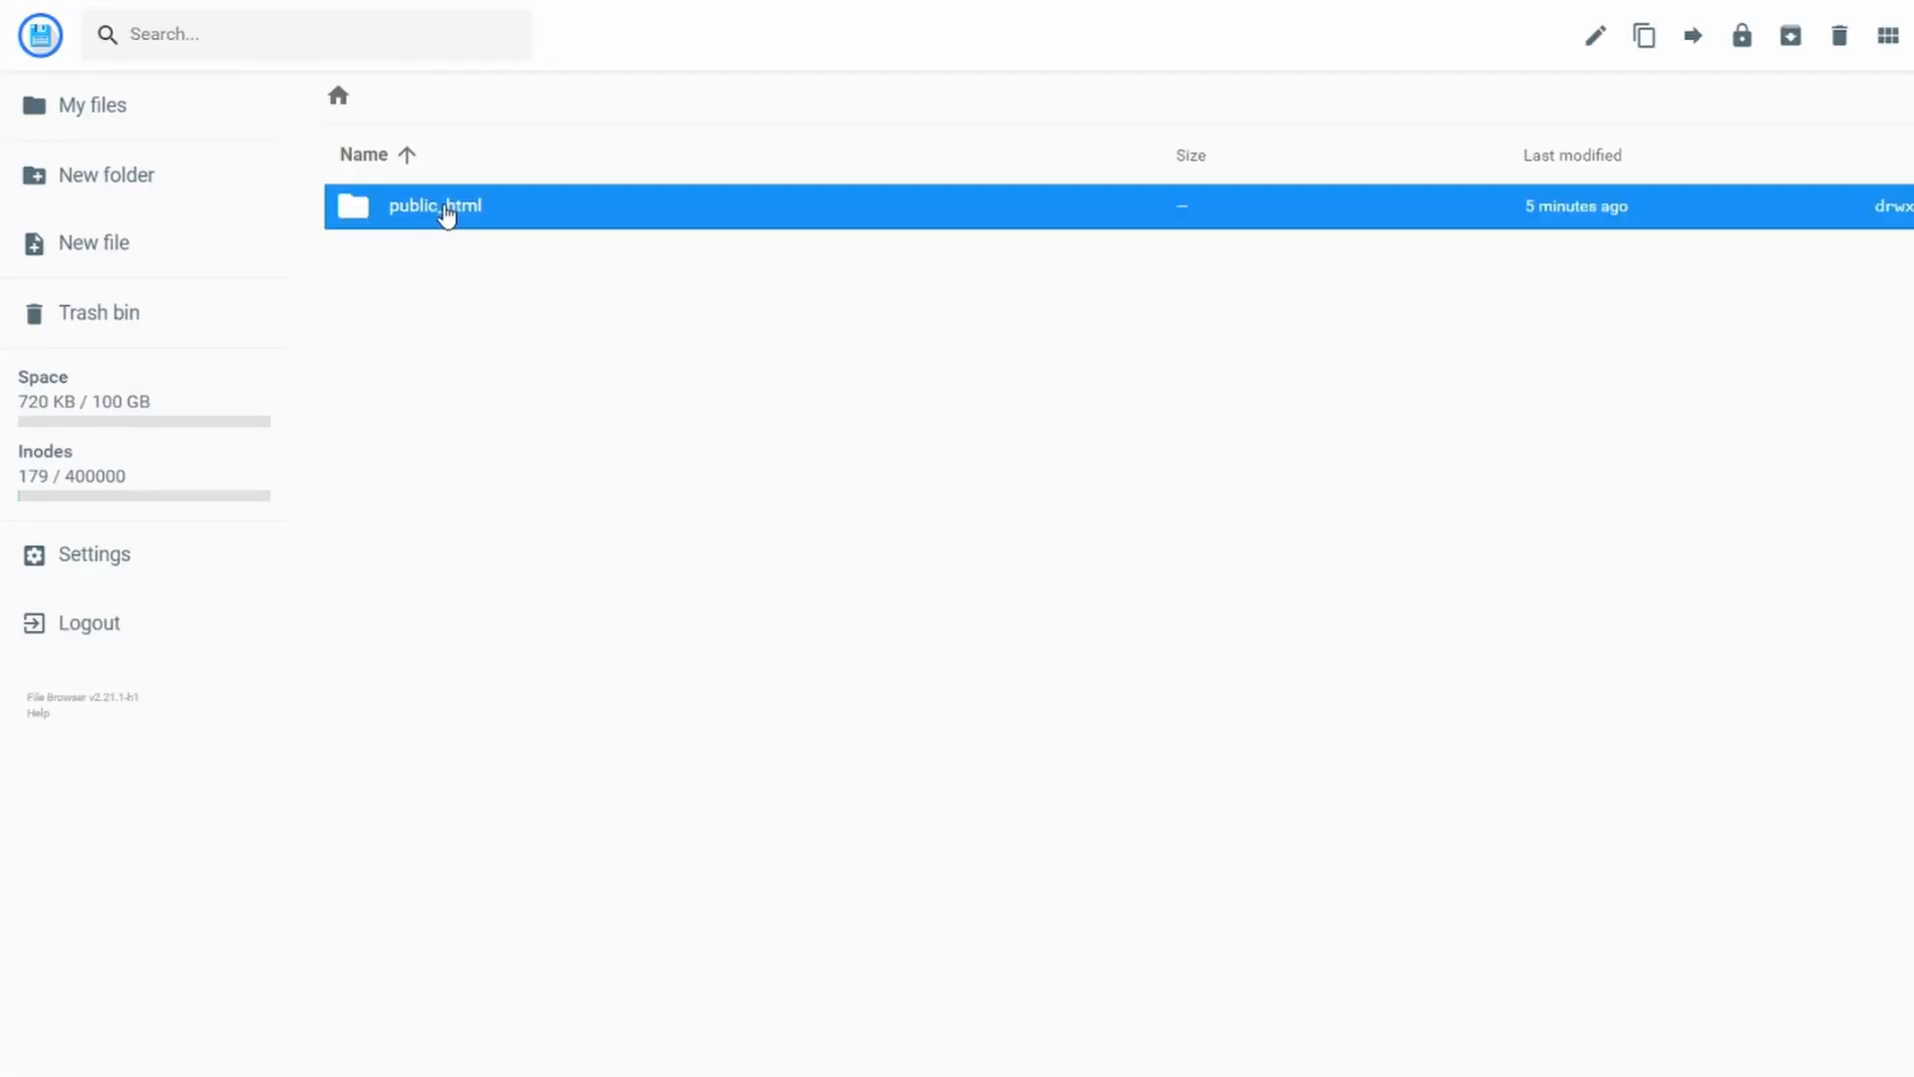
pyautogui.doubleClick(446, 214)
pyautogui.rightClick(554, 210)
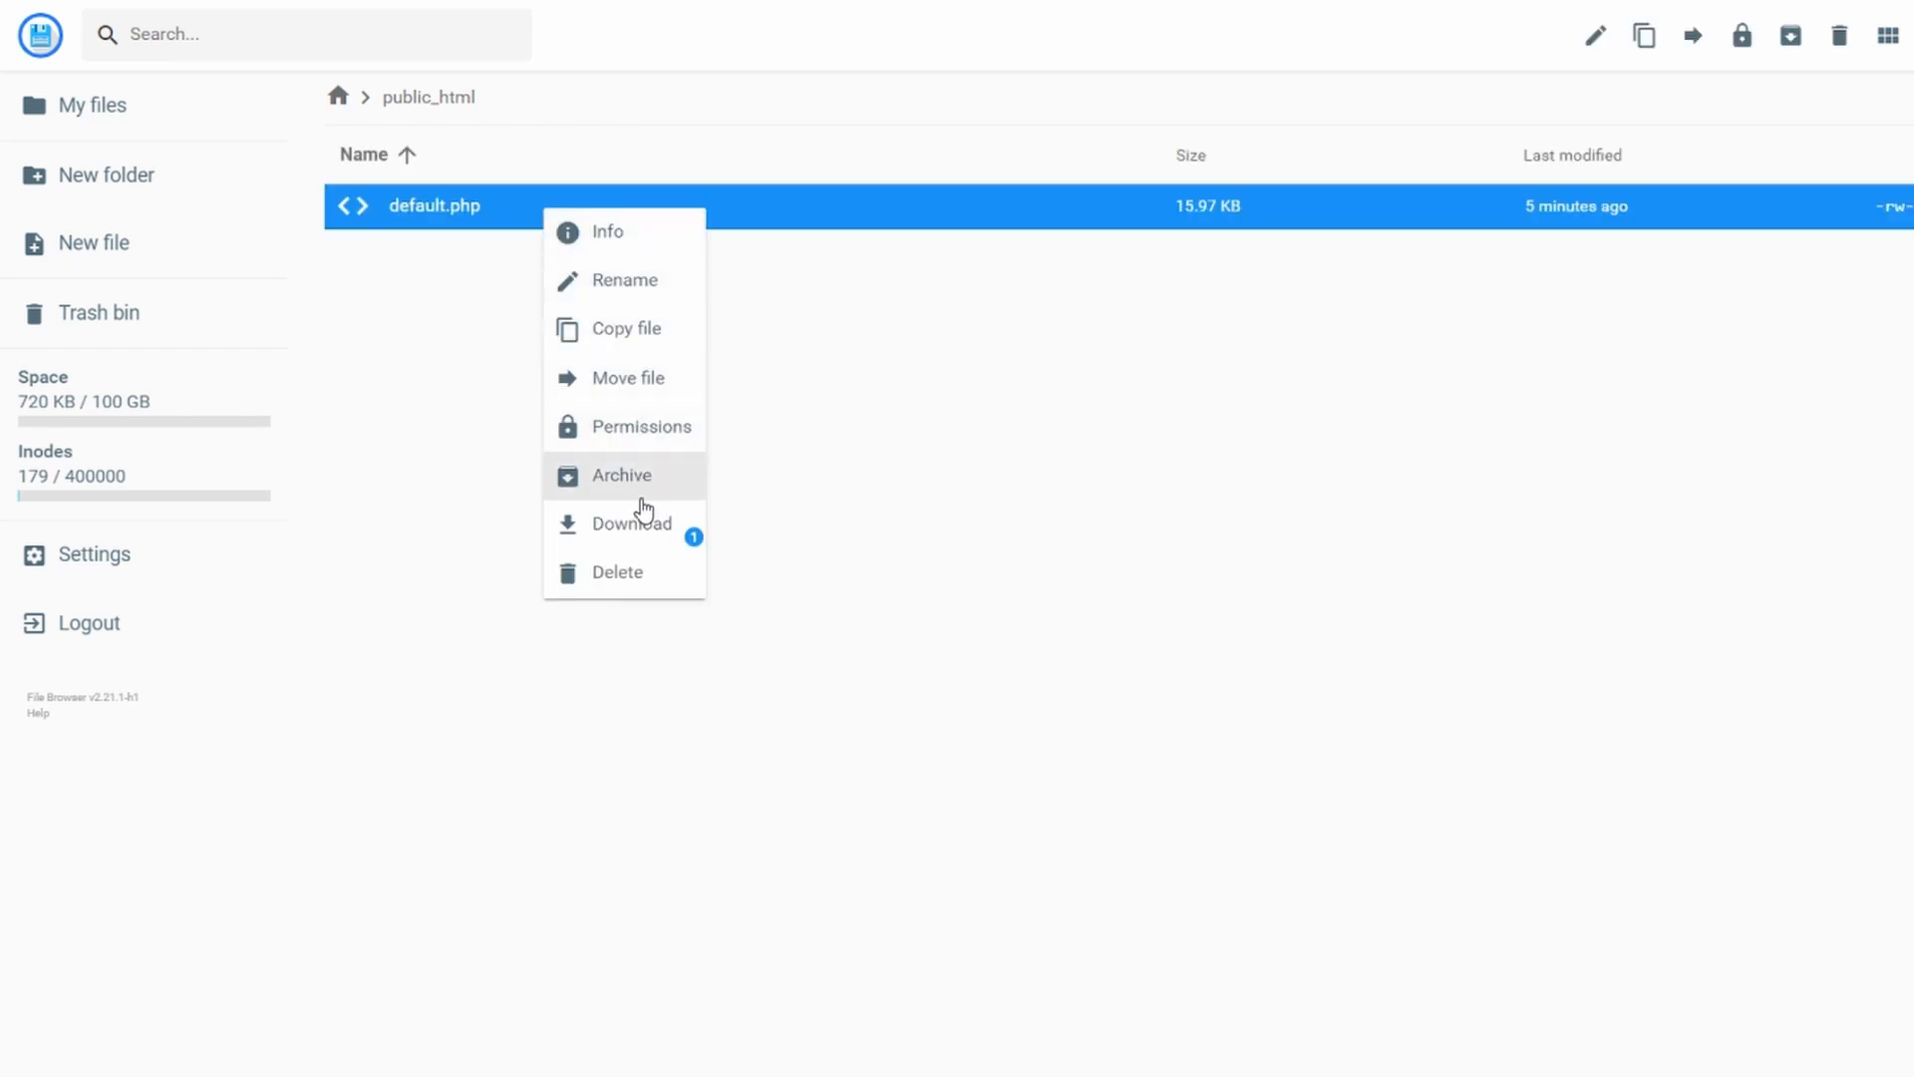
pyautogui.click(617, 571)
pyautogui.click(1239, 594)
pyautogui.click(93, 242)
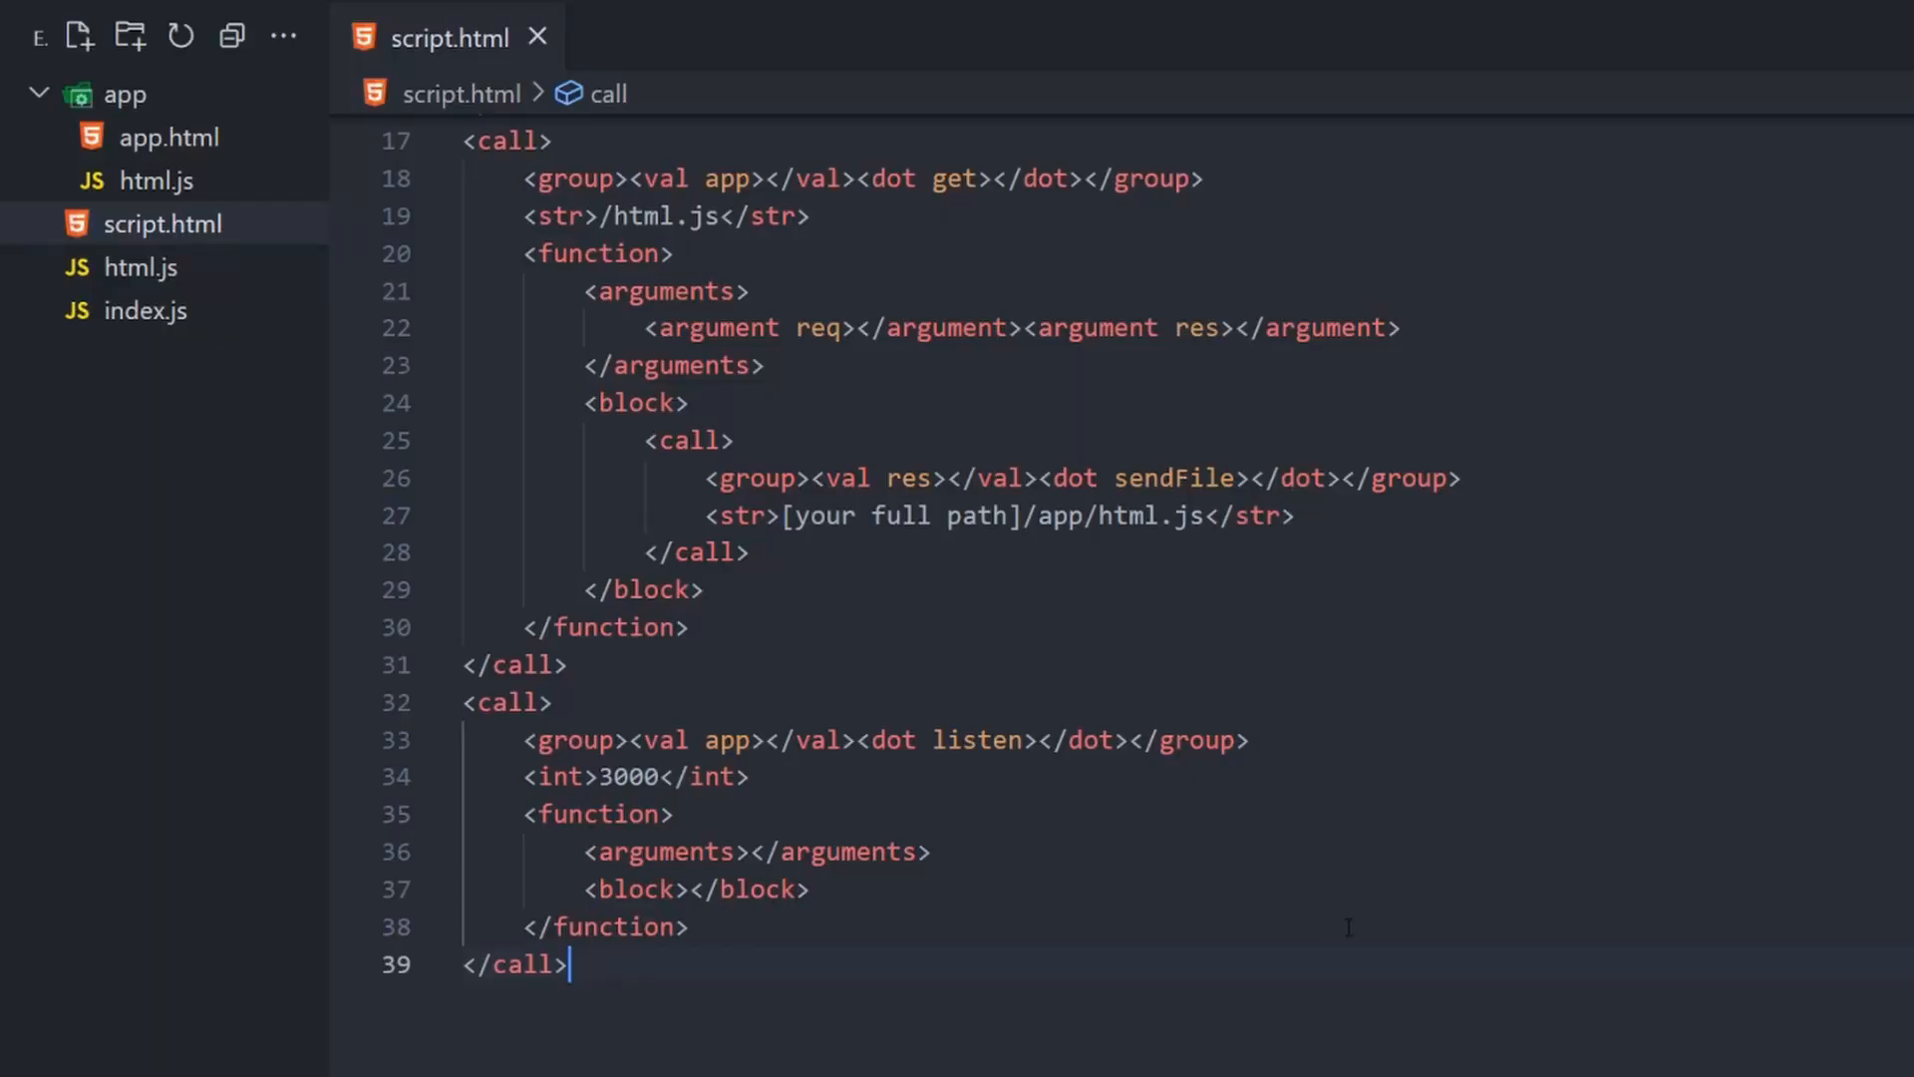
pyautogui.scroll(5, 1362, 910)
pyautogui.scroll(5, 1362, 910)
pyautogui.scroll(3, 1346, 847)
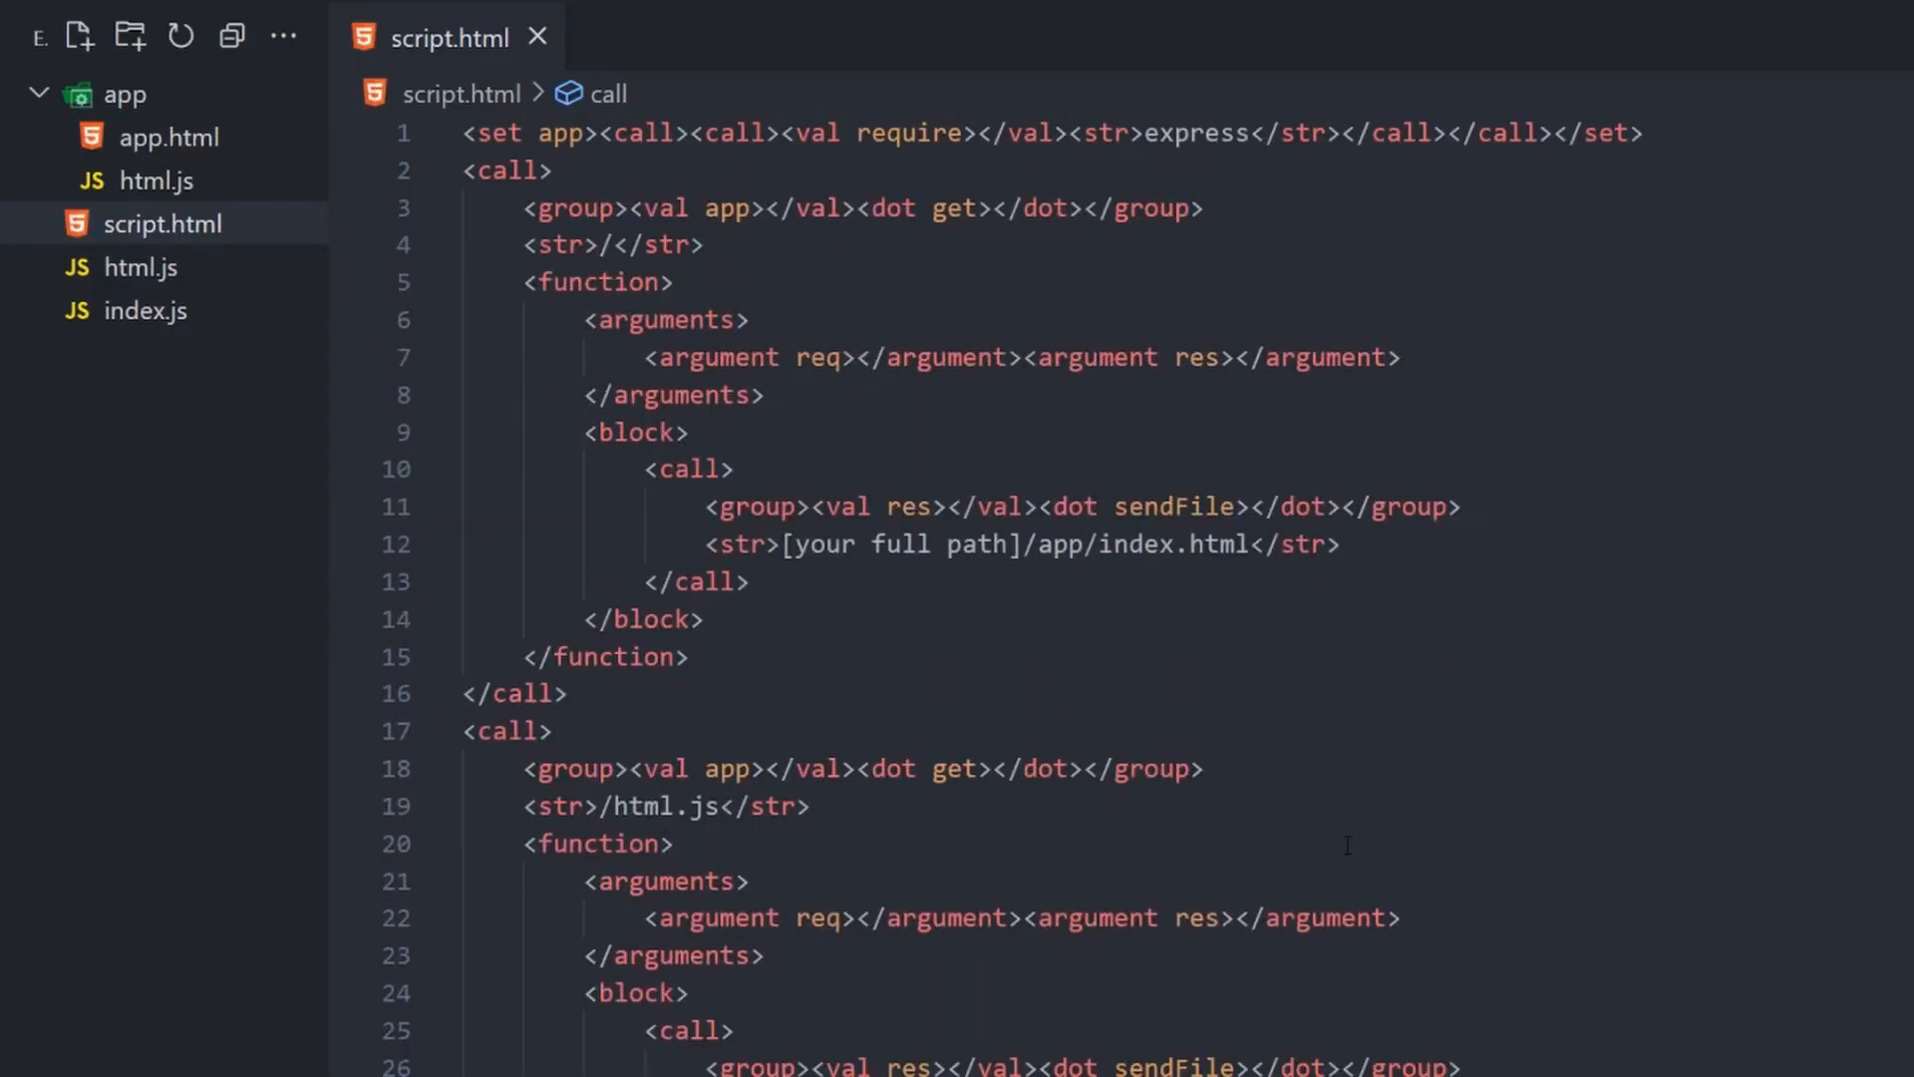